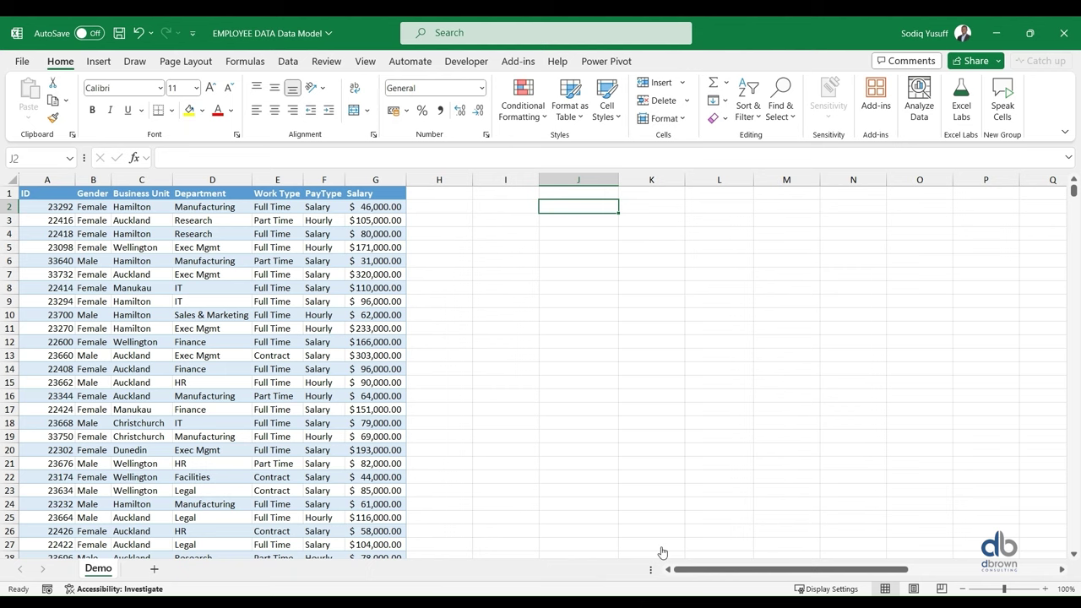
- In J2, start a GROUPBY formula using Emp[[Department]:[Work Type]] as the row fields
{"action": "left_click", "coordinate": [148, 504]}
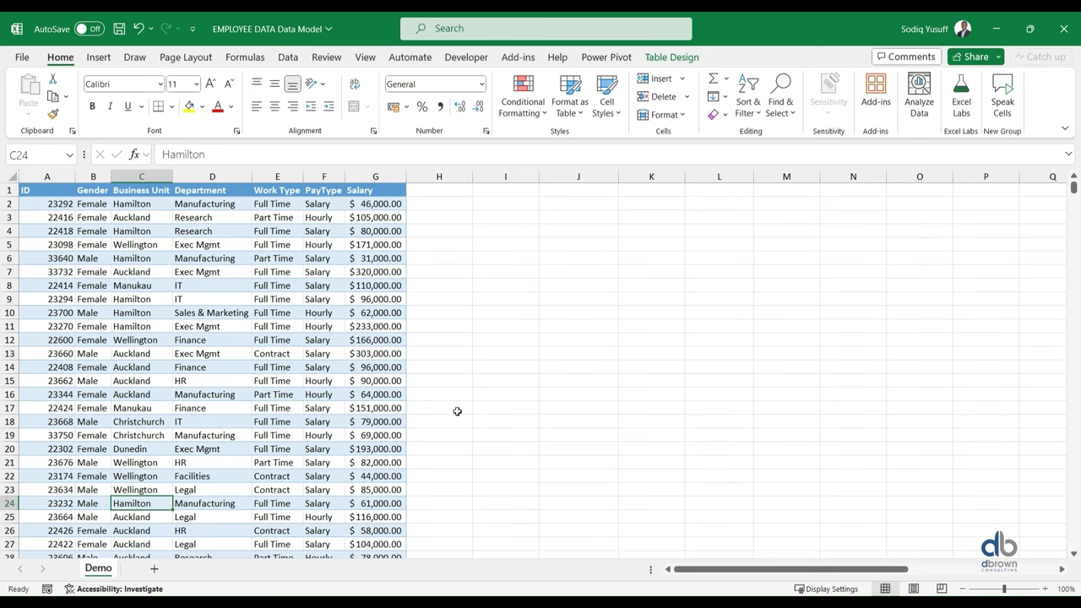
{"action": "left_click", "coordinate": [561, 204]}
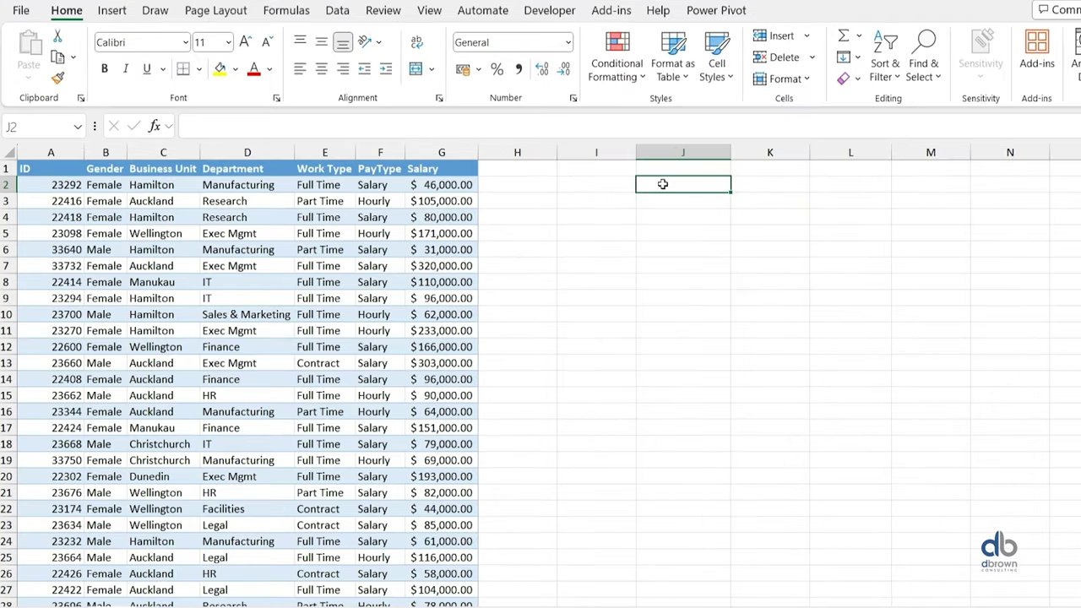
{"action": "type", "text": "=grou"}
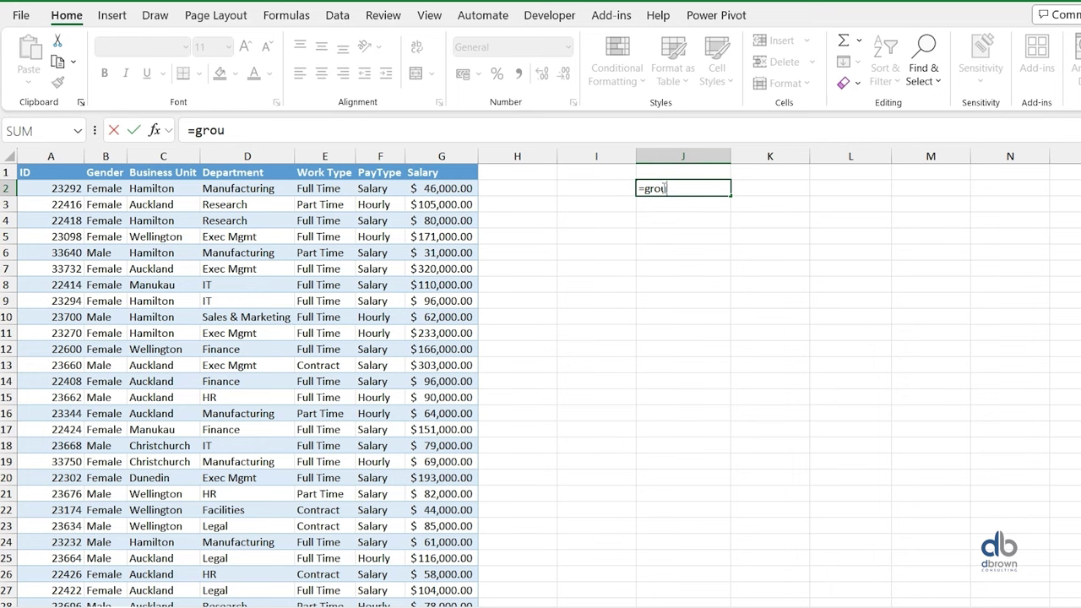
{"action": "key", "text": "Tab"}
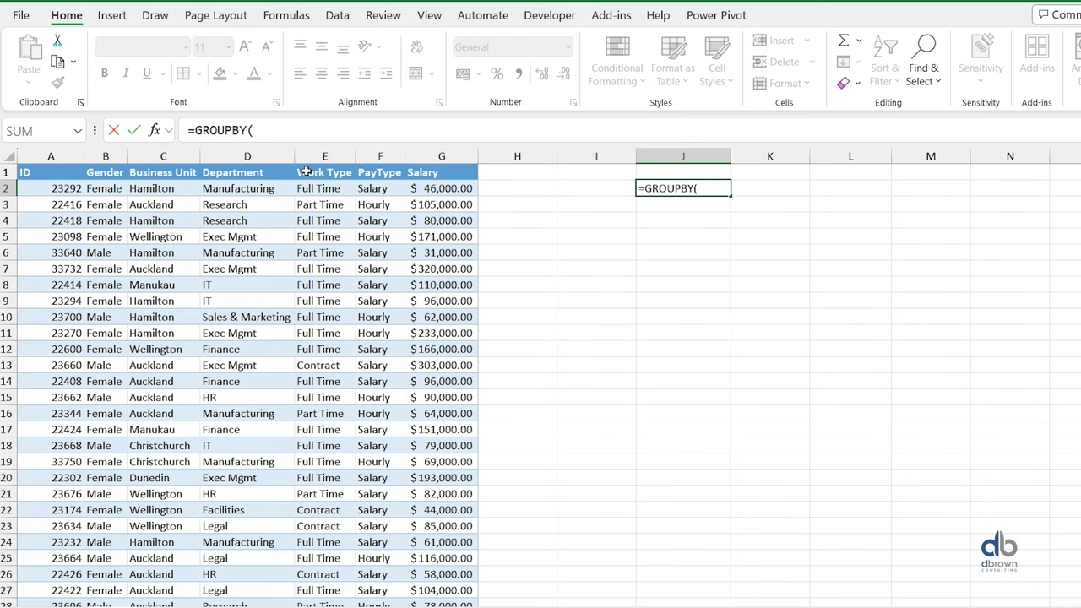
{"action": "left_click", "coordinate": [241, 165]}
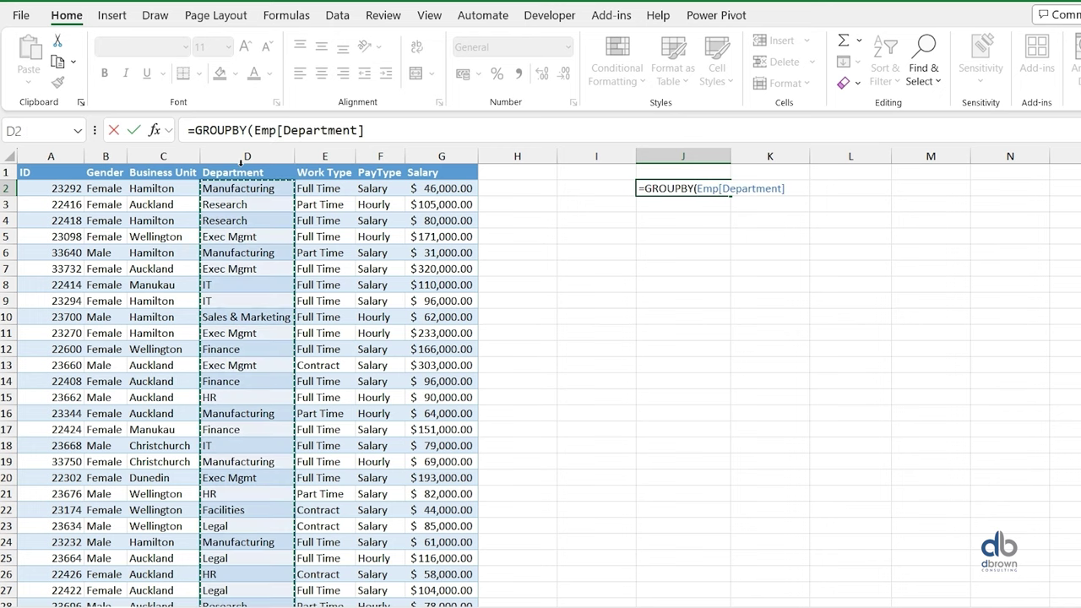
{"action": "left_click", "coordinate": [241, 165]}
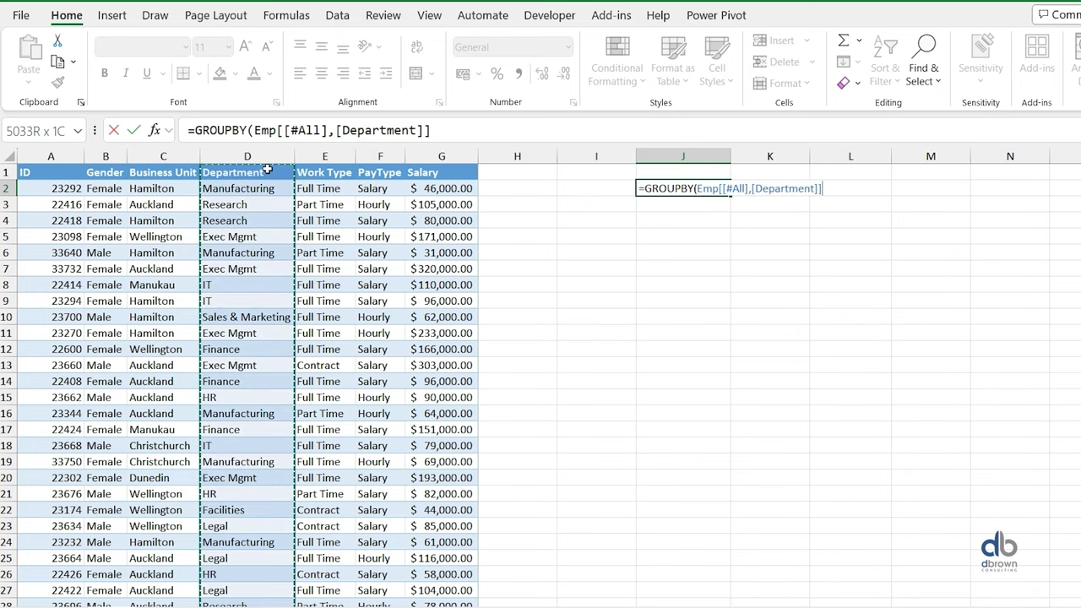
{"action": "left_click_drag", "start_coordinate": [260, 173], "coordinate": [309, 171]}
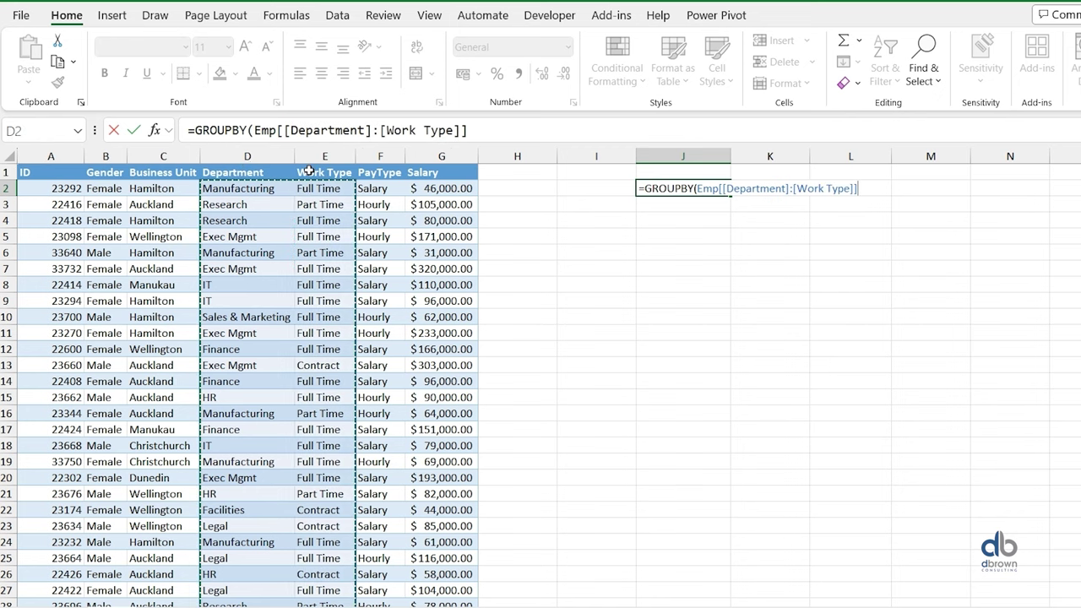
{"action": "type", "text": ","}
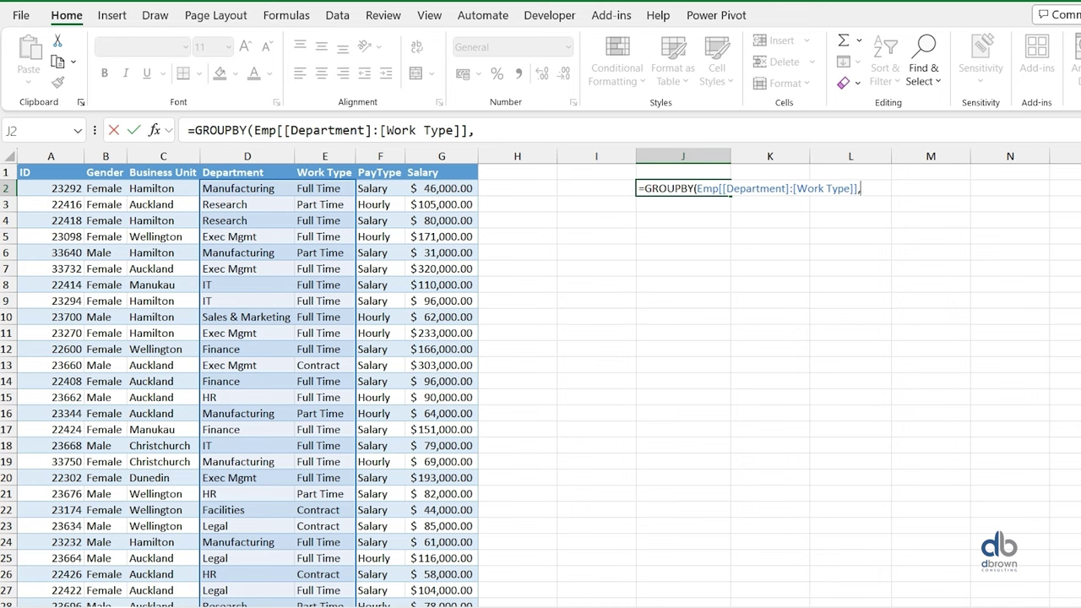
- Complete the GROUPBY with Emp[Salary] as values and SUM as the aggregation function
{"action": "left_click", "coordinate": [438, 162]}
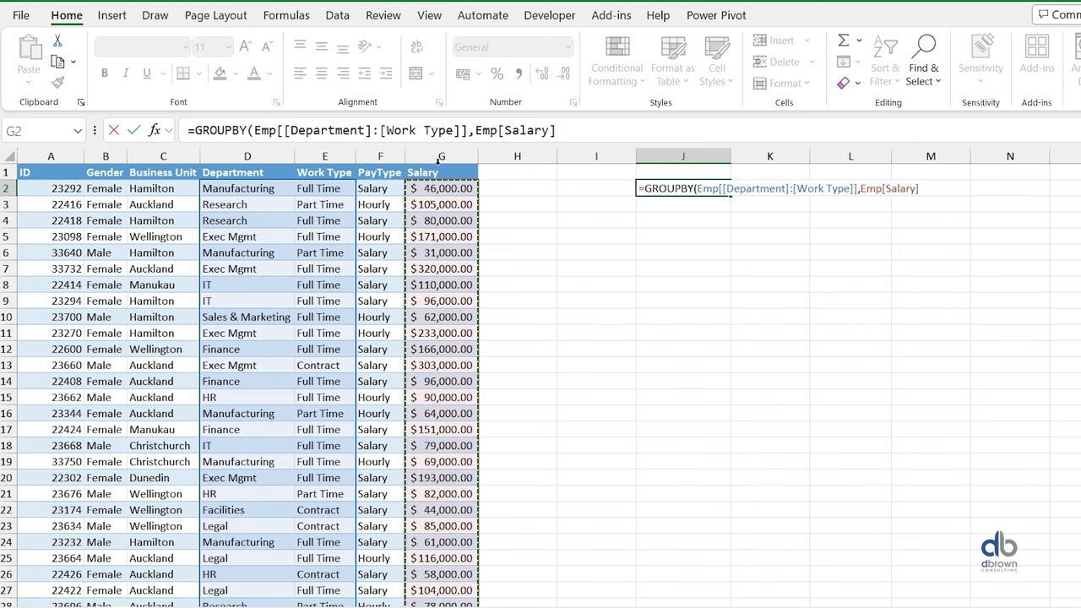
{"action": "type", "text": ","}
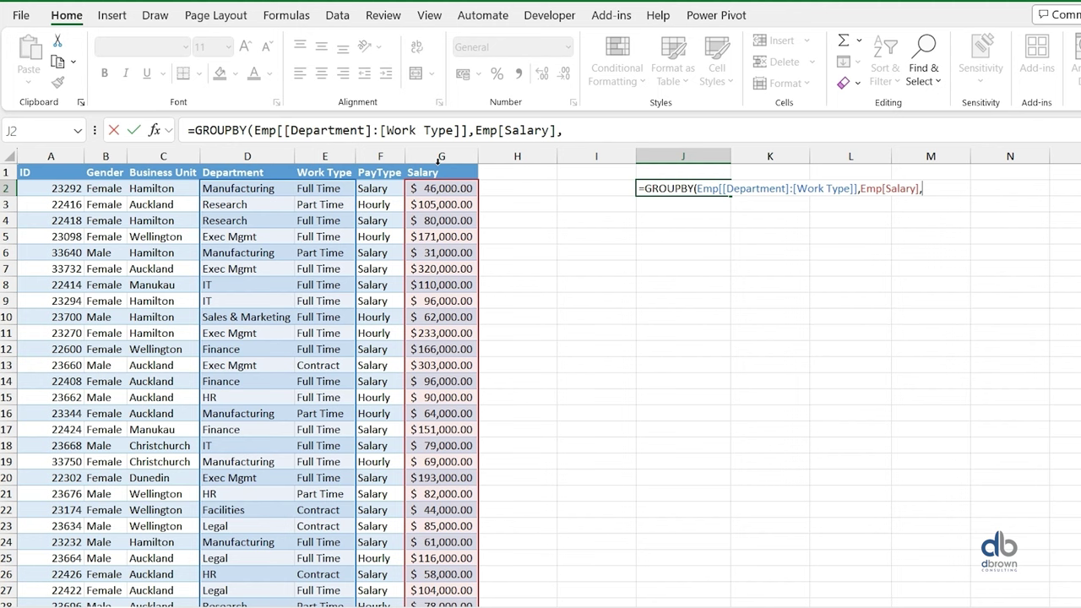
{"action": "type", "text": "sum"}
{"action": "key", "text": "Tab"}
{"action": "type", "text": ")"}
{"action": "key", "text": "Return"}
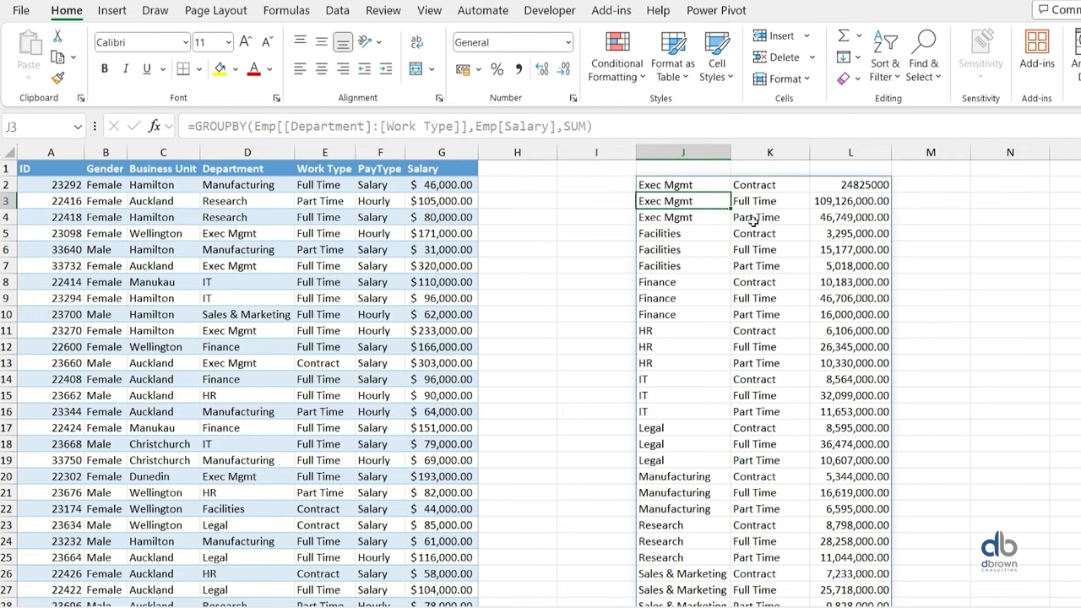
- Change the GROUPBY aggregation in J2 from SUM to AVERAGE
{"action": "left_click", "coordinate": [676, 185]}
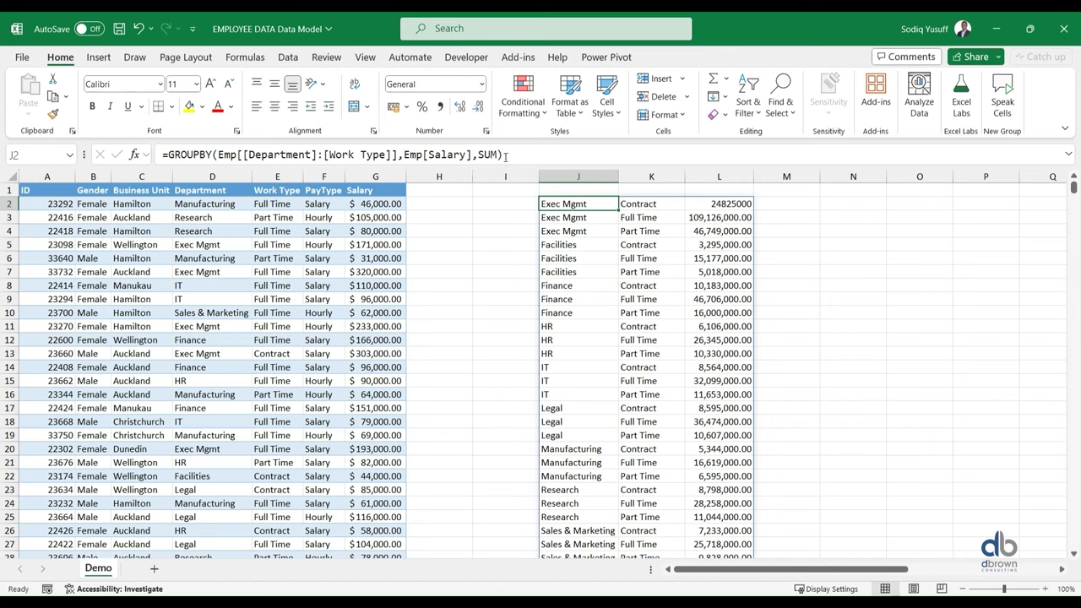
{"action": "left_click", "coordinate": [507, 155]}
{"action": "key", "text": "BackSpace"}
{"action": "key", "text": "BackSpace"}
{"action": "key", "text": "BackSpace"}
{"action": "key", "text": "BackSpace"}
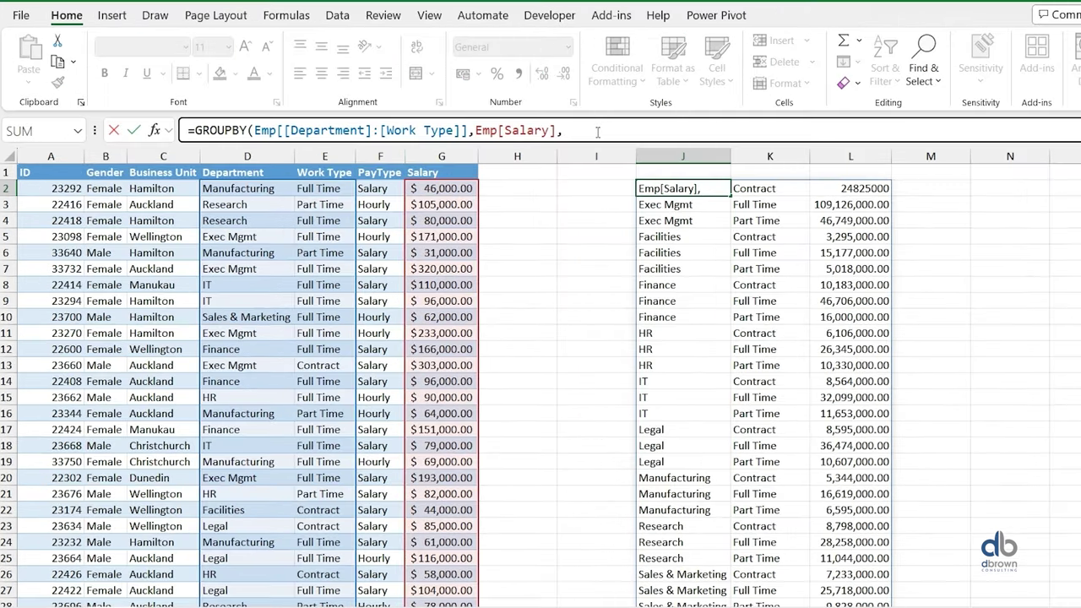
{"action": "type", "text": "aver"}
{"action": "key", "text": "Tab"}
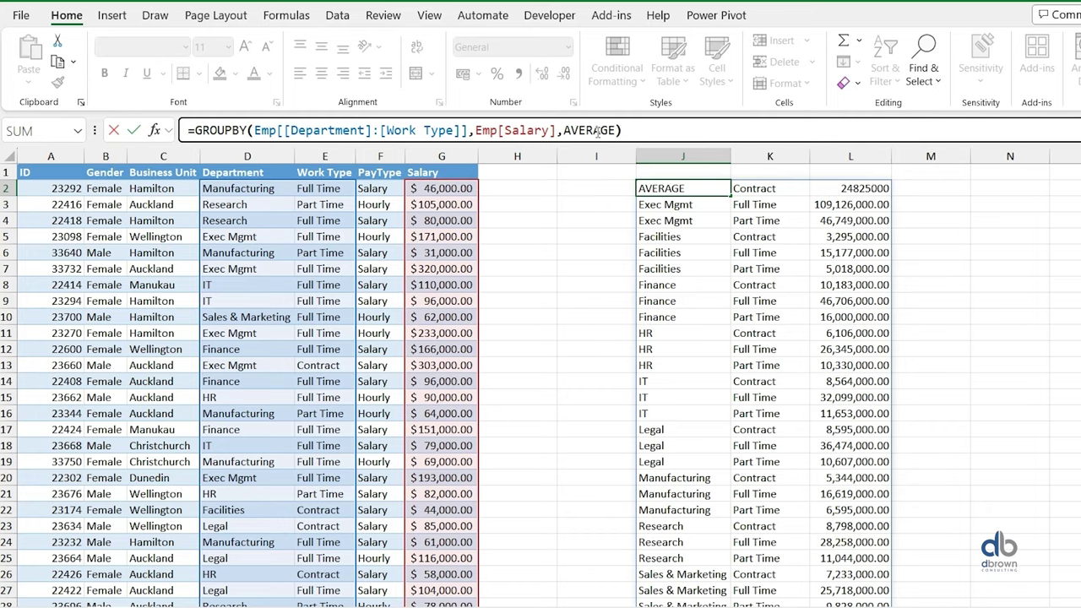
{"action": "key", "text": "Return"}
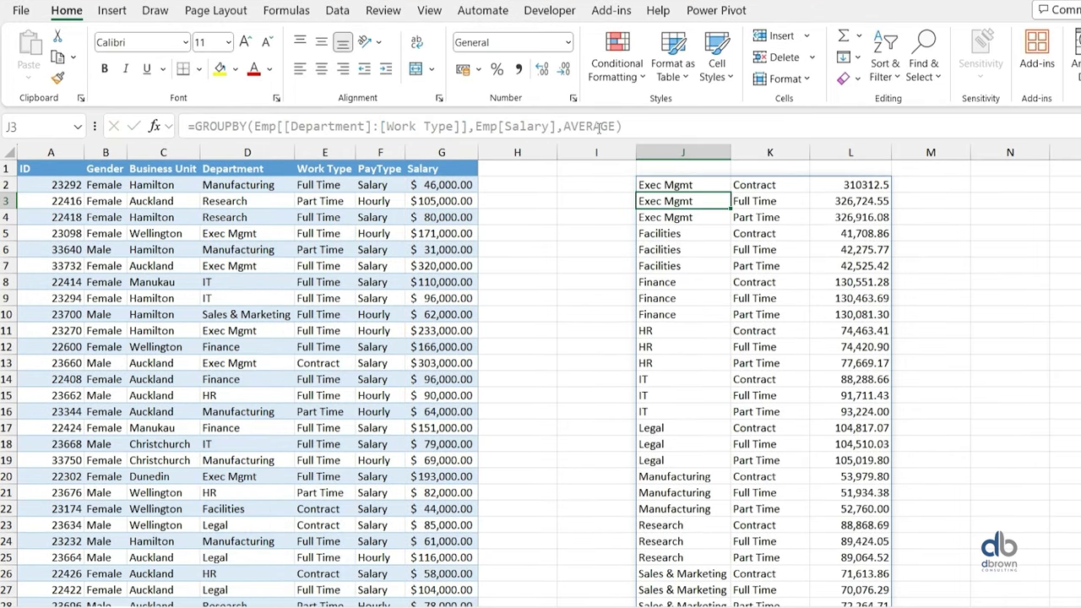
- Select the column L average results down to the Total row for number formatting
{"action": "left_click", "coordinate": [822, 190]}
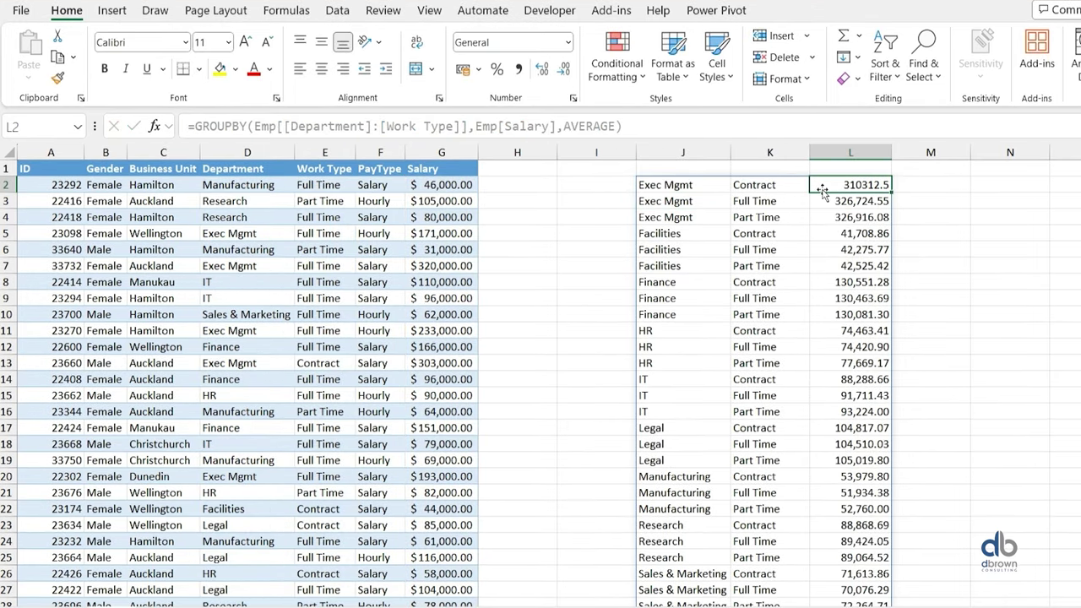
{"action": "key", "text": "ctrl+shift+Down"}
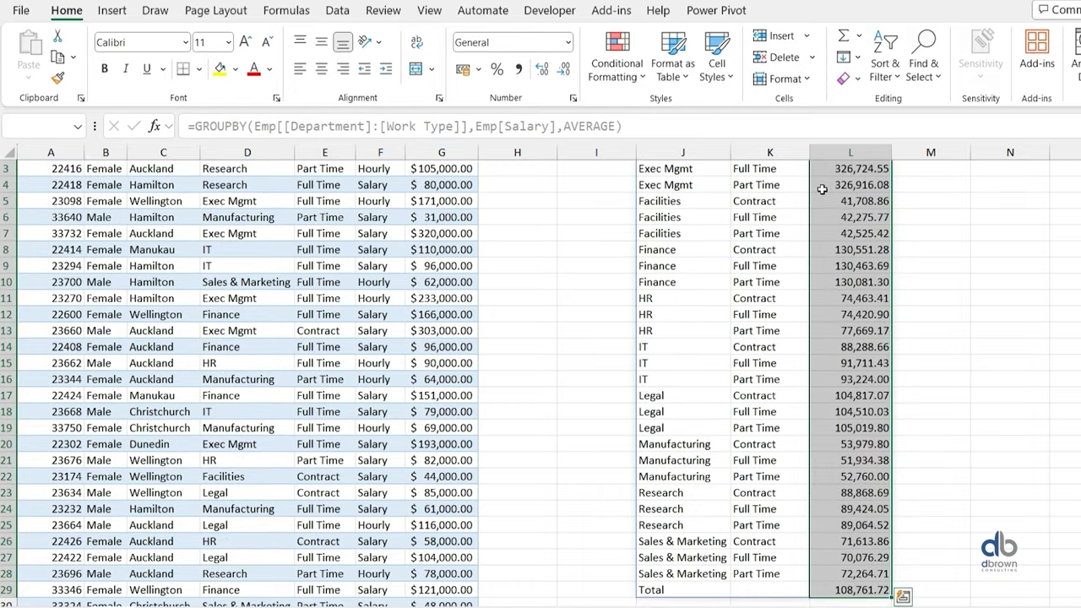
{"action": "scroll", "coordinate": [822, 189], "scroll_direction": "up", "scroll_amount": 1}
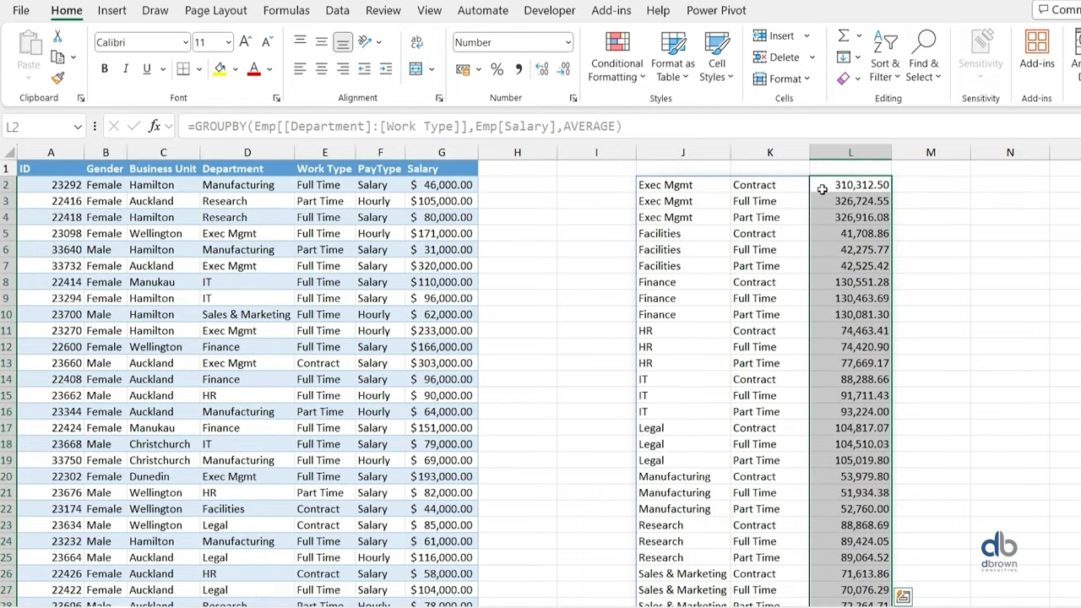
- Reopen the J2 formula and delete the AVERAGE function from its end
{"action": "left_click", "coordinate": [657, 185]}
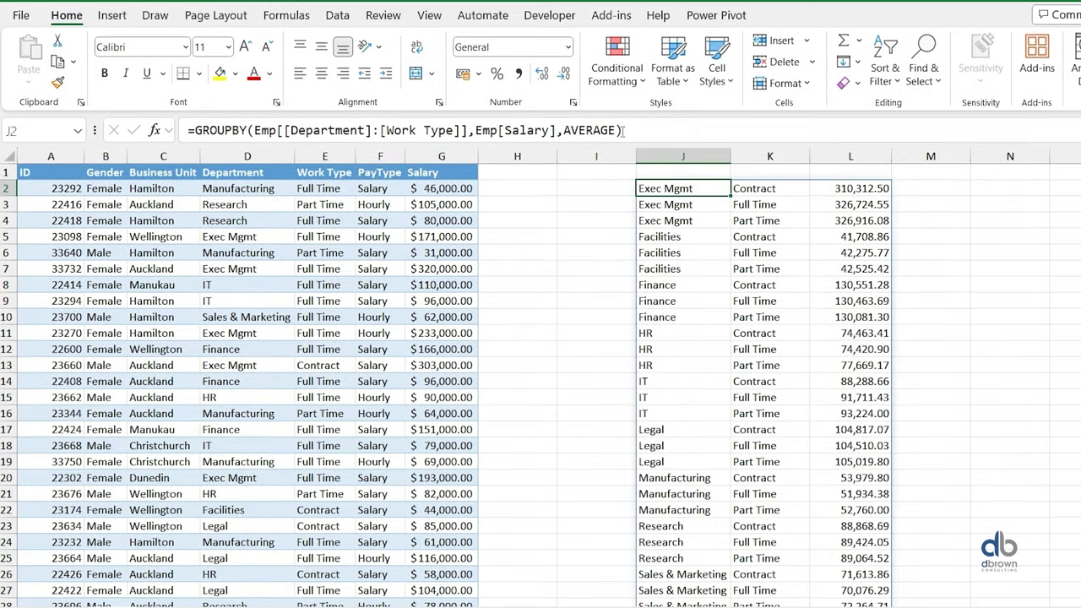
{"action": "left_click", "coordinate": [623, 126]}
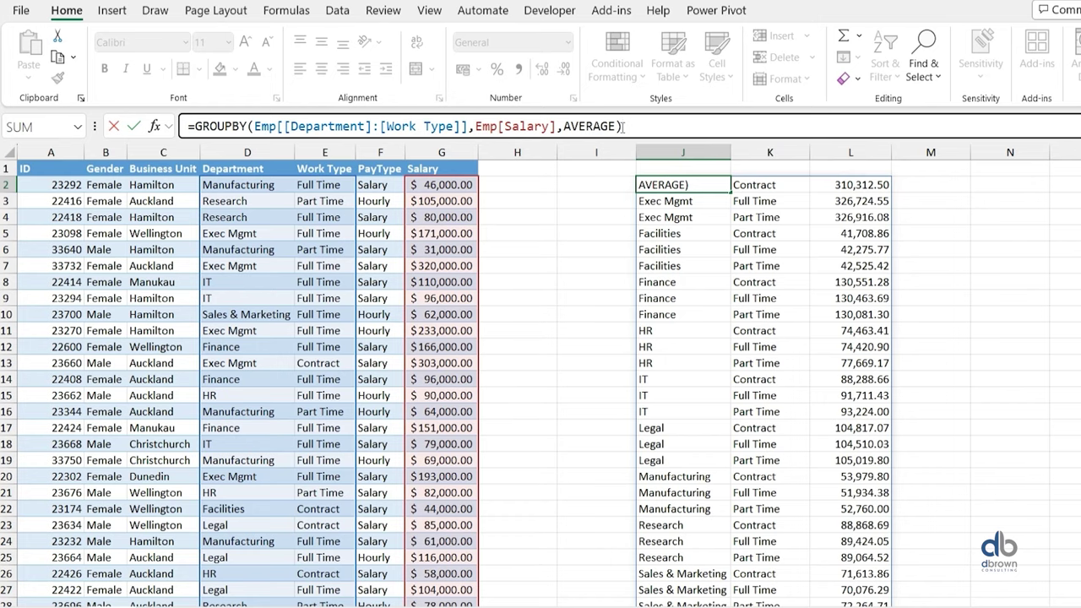
{"action": "key", "text": "BackSpace"}
{"action": "key", "text": "BackSpace"}
{"action": "key", "text": "BackSpace"}
{"action": "key", "text": "BackSpace"}
{"action": "key", "text": "BackSpace"}
{"action": "key", "text": "BackSpace"}
{"action": "key", "text": "BackSpace"}
{"action": "key", "text": "BackSpace"}
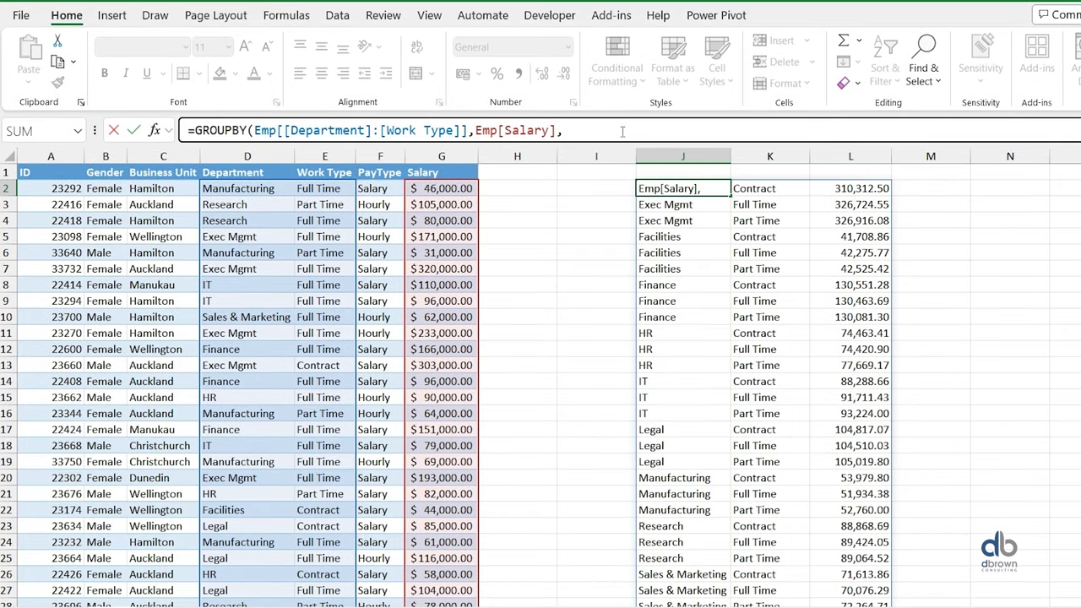
- Use PERCENTOF as the aggregation so column L shows each group's salary share
{"action": "type", "text": "part"}
{"action": "key", "text": "BackSpace"}
{"action": "key", "text": "BackSpace"}
{"action": "key", "text": "BackSpace"}
{"action": "type", "text": "e"}
{"action": "key", "text": "BackSpace"}
{"action": "key", "text": "BackSpace"}
{"action": "type", "text": "PERCENTOF"}
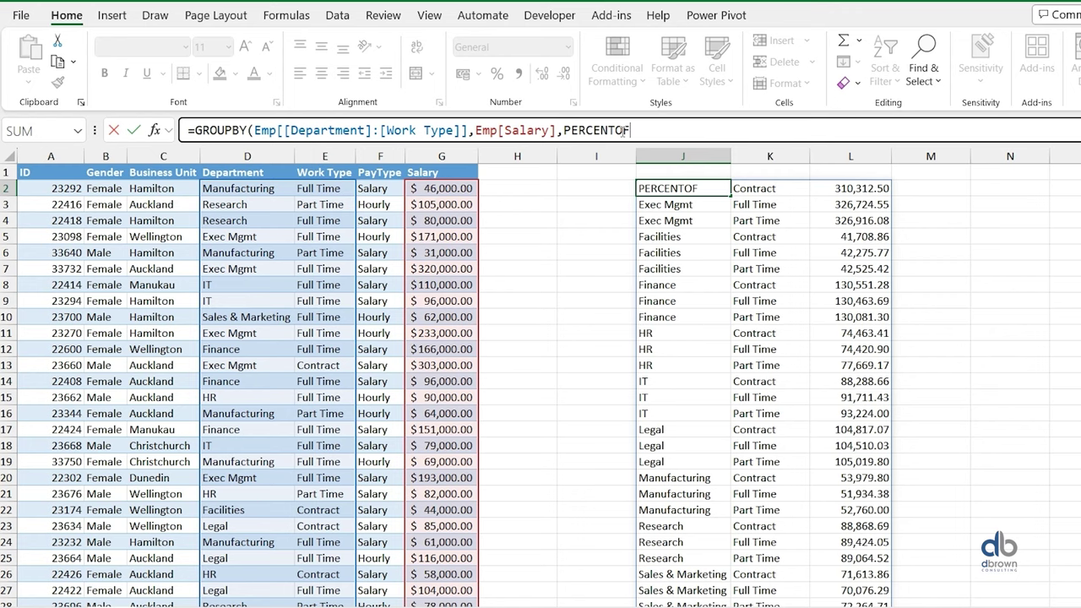
{"action": "type", "text": ")"}
{"action": "key", "text": "Return"}
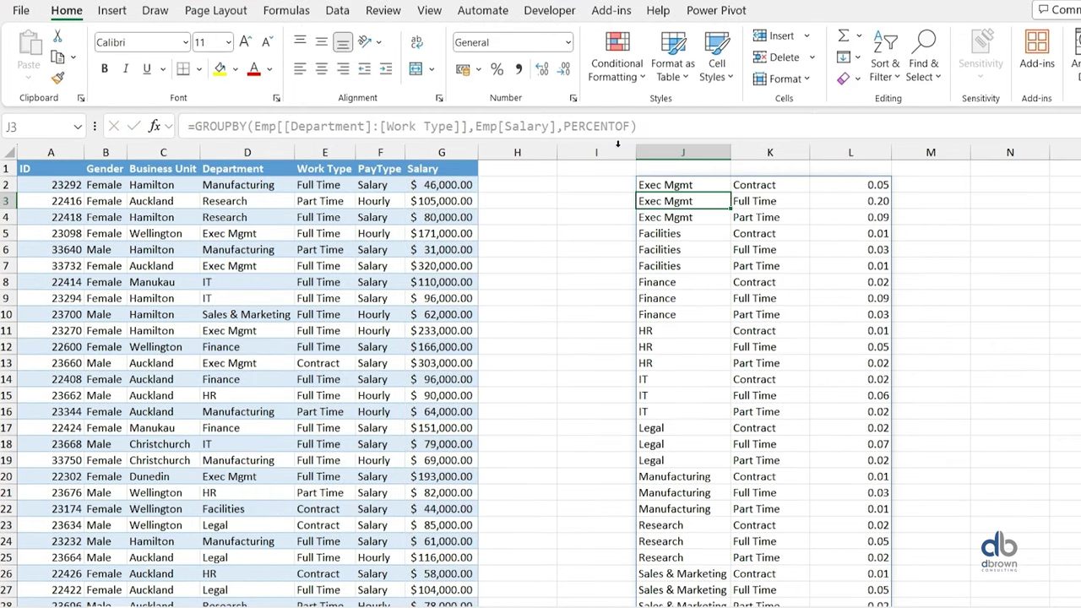
- Reopen the J2 formula and replace its closing parenthesis with a comma for another argument
{"action": "left_click", "coordinate": [673, 186]}
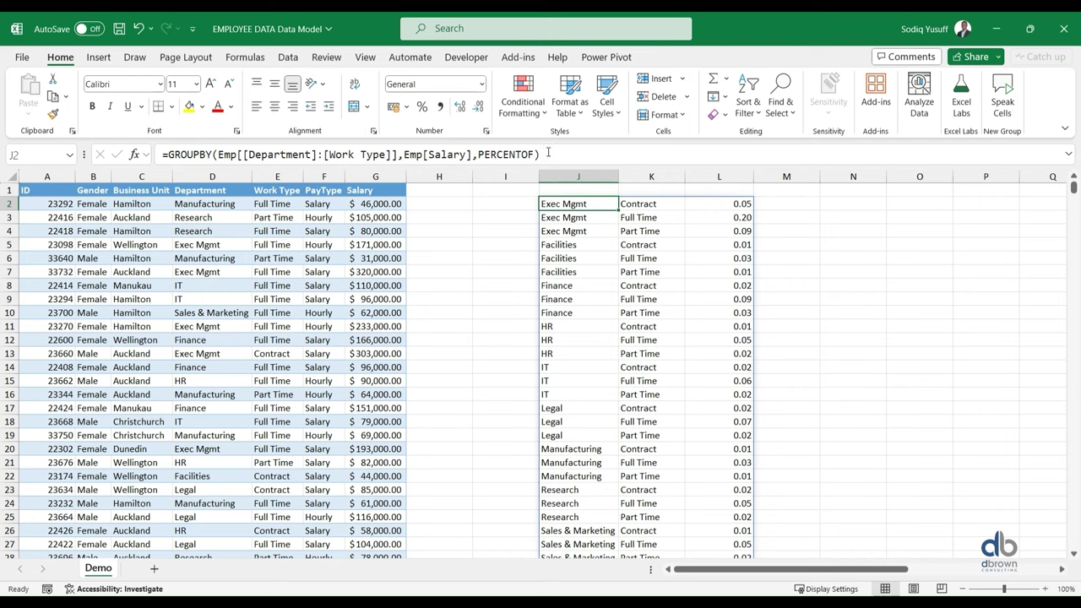
{"action": "left_click", "coordinate": [548, 155]}
{"action": "key", "text": "BackSpace"}
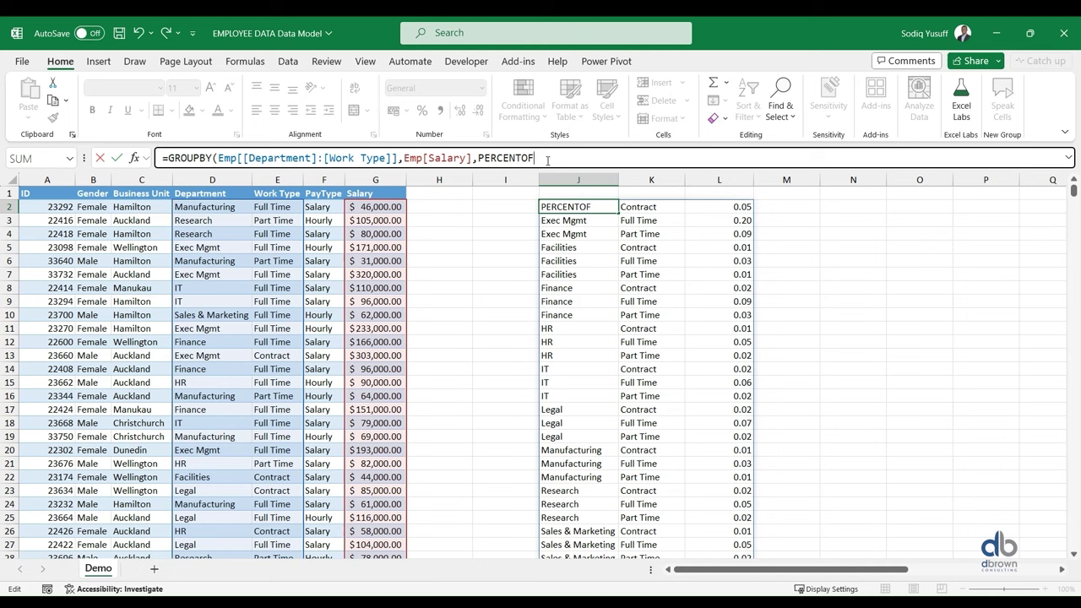
{"action": "type", "text": ","}
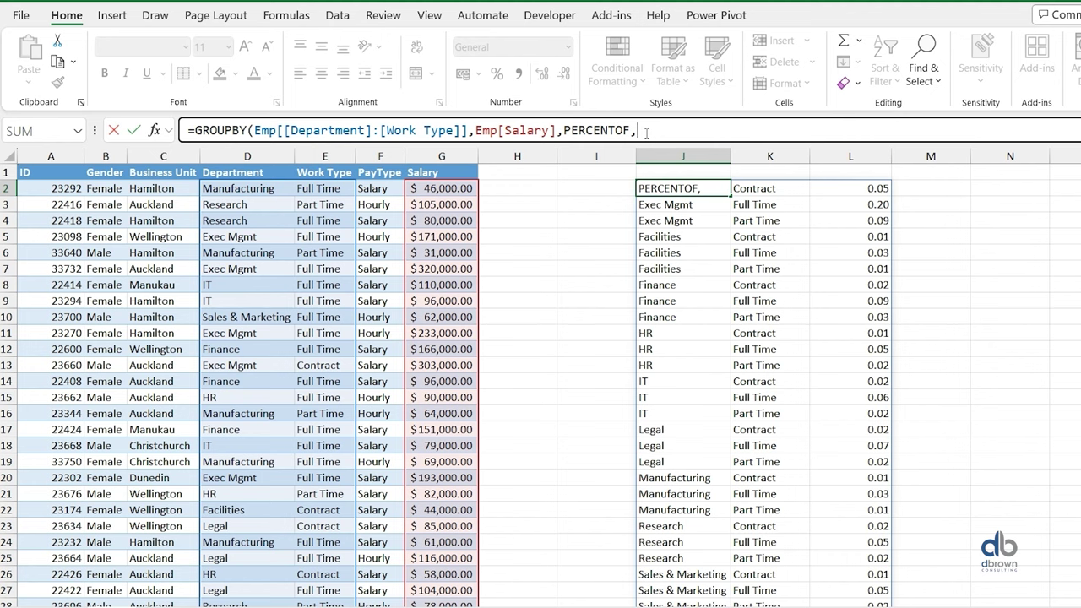
- Set the field_headers argument to 3 so the summary shows a header row
{"action": "type", "text": "3)"}
{"action": "key", "text": "Return"}
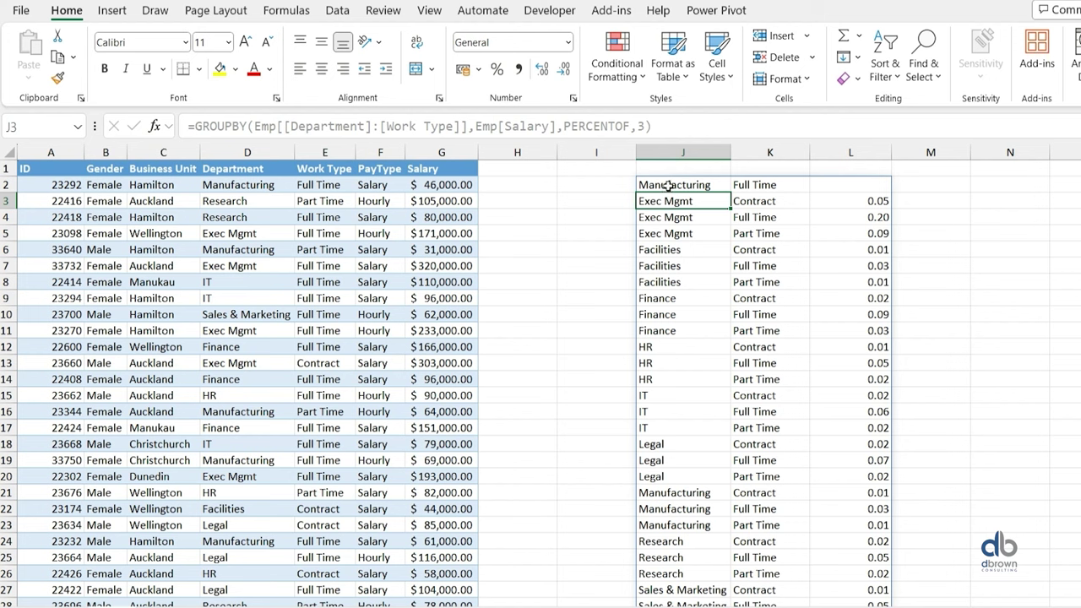
{"action": "left_click_drag", "start_coordinate": [670, 186], "coordinate": [770, 185]}
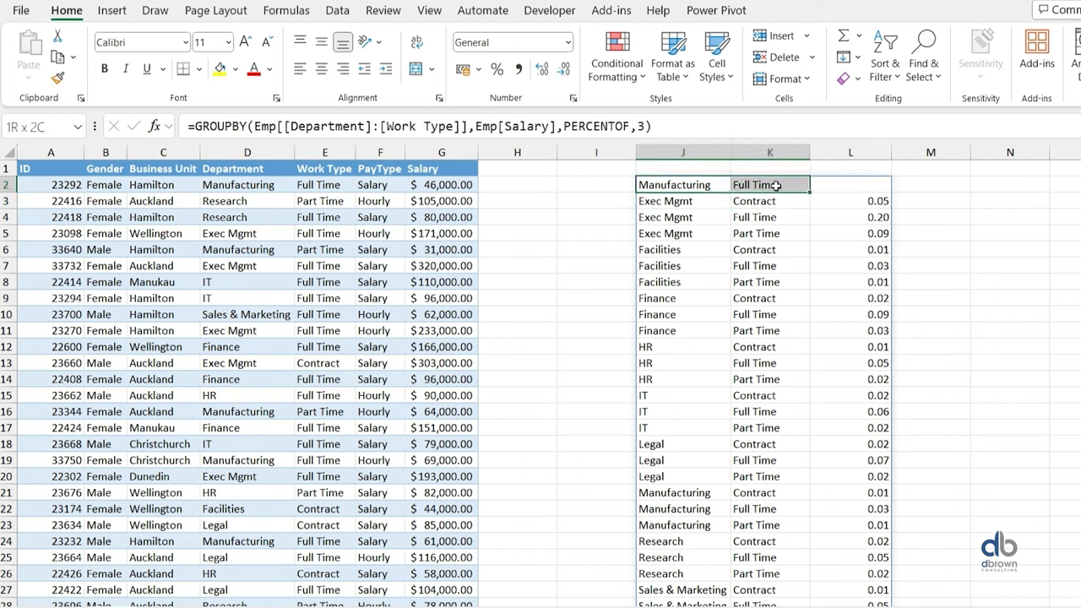
{"action": "left_click", "coordinate": [671, 201]}
- Add a total_depth of 2 for department subtotals plus a grand total
{"action": "left_click", "coordinate": [669, 186]}
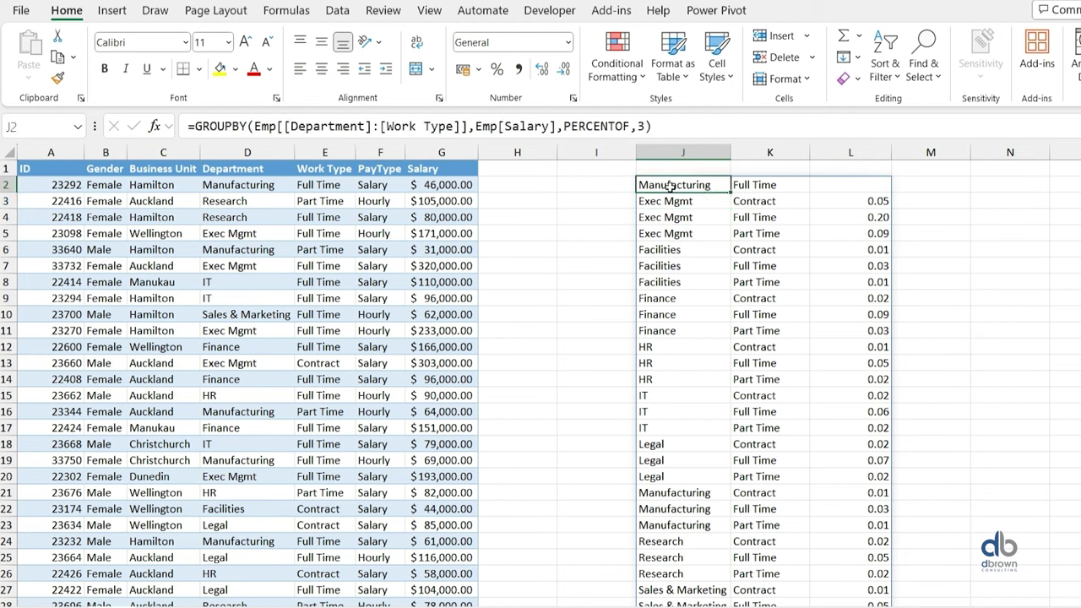
{"action": "left_click", "coordinate": [661, 132]}
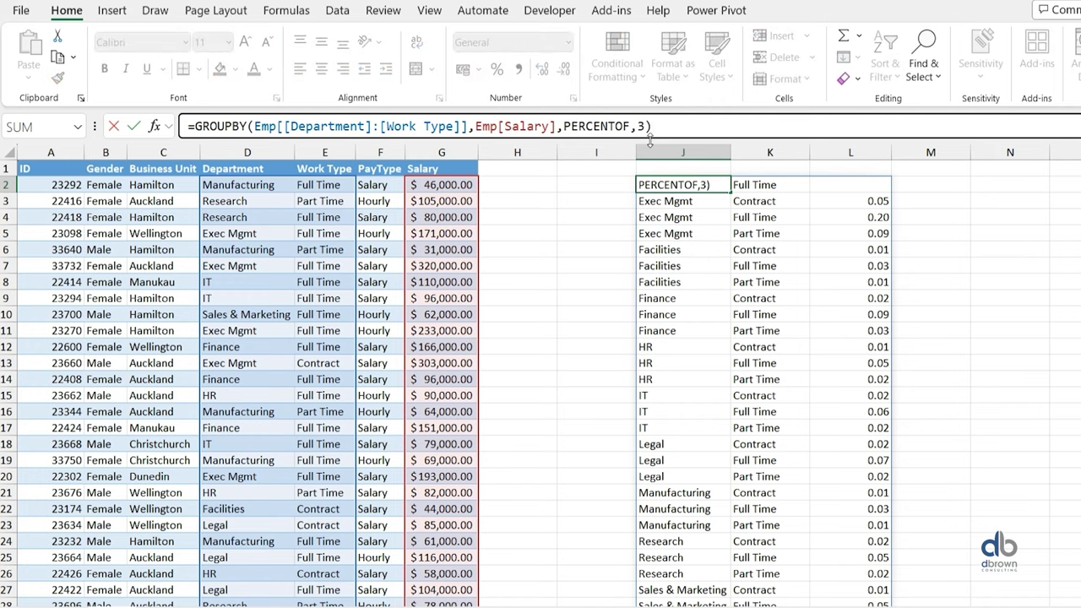
{"action": "key", "text": "BackSpace"}
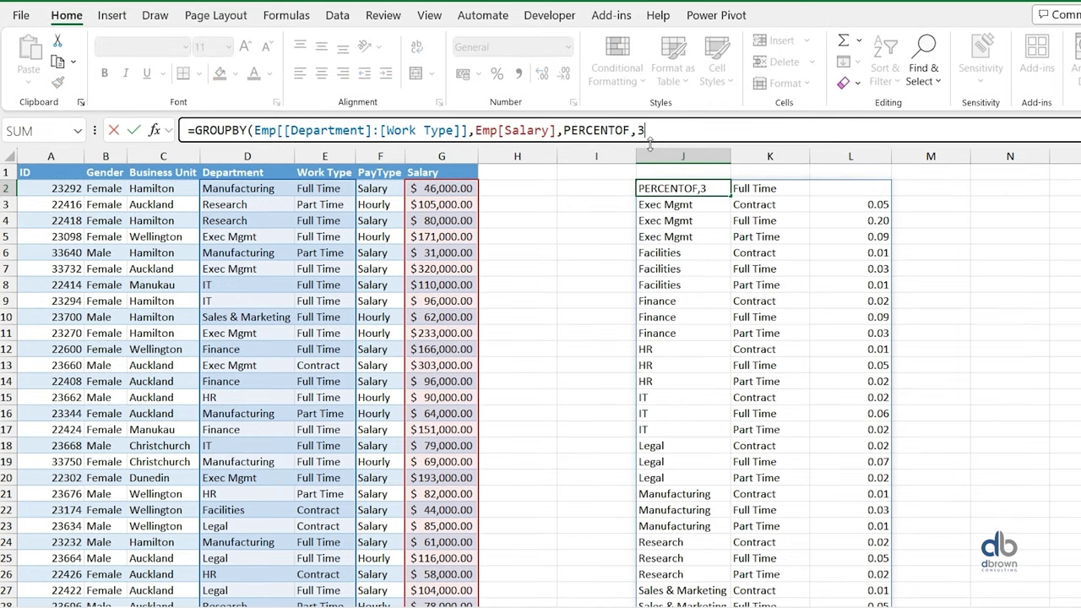
{"action": "type", "text": ","}
{"action": "type", "text": "2)"}
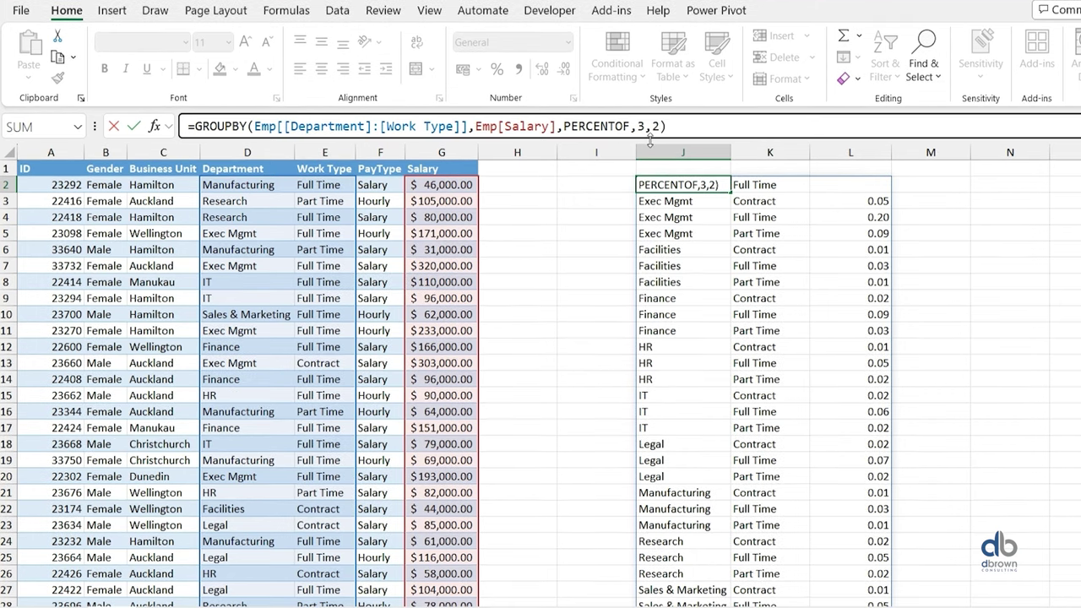
{"action": "key", "text": "Return"}
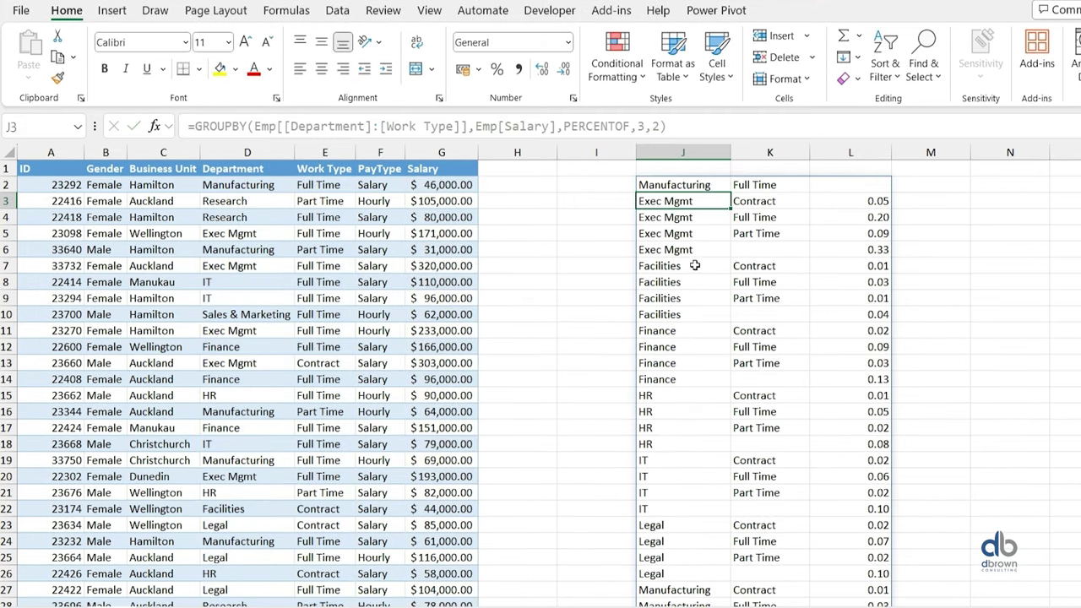
- Check the Grand Total and the Exec Mgmt and Facilities subtotal rows, then reopen the formula
{"action": "scroll", "coordinate": [694, 264], "scroll_direction": "down", "scroll_amount": 10}
{"action": "left_click", "coordinate": [700, 298]}
{"action": "scroll", "coordinate": [700, 298], "scroll_direction": "up", "scroll_amount": 10}
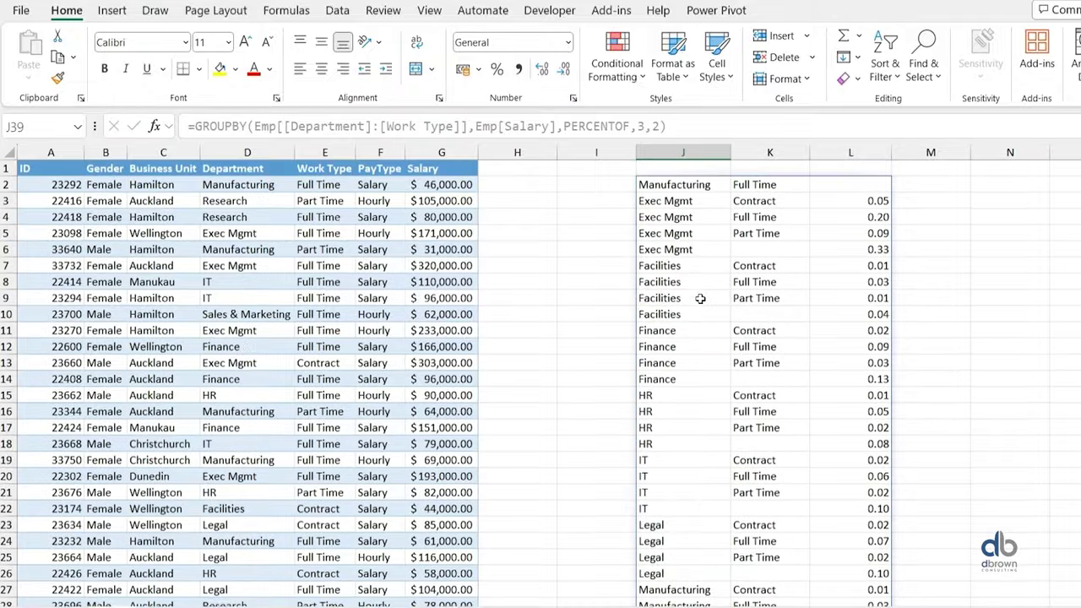
{"action": "left_click", "coordinate": [765, 250]}
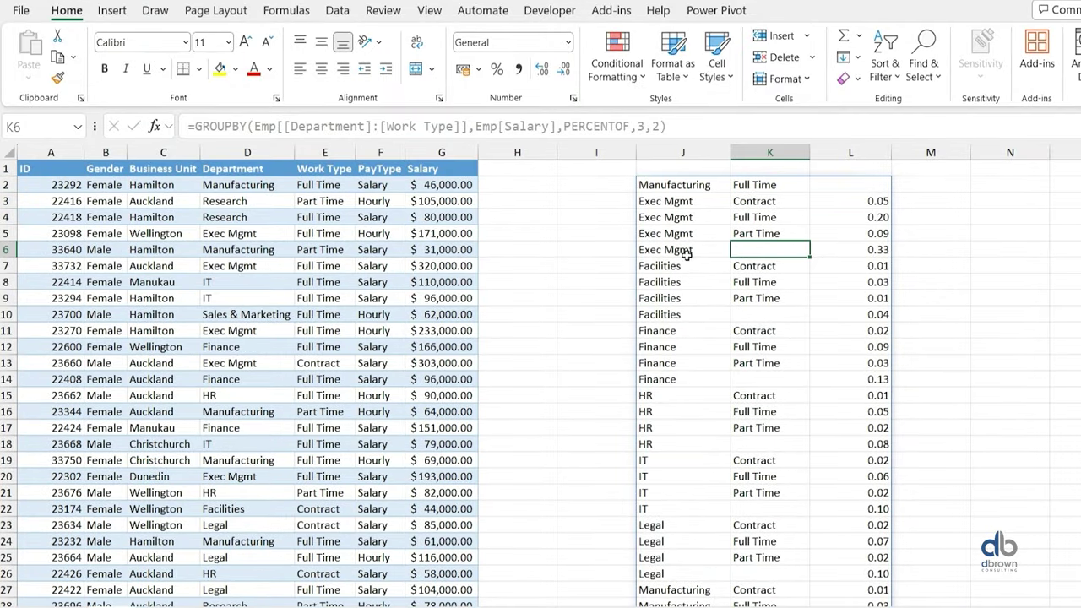
{"action": "left_click_drag", "start_coordinate": [656, 252], "coordinate": [859, 250]}
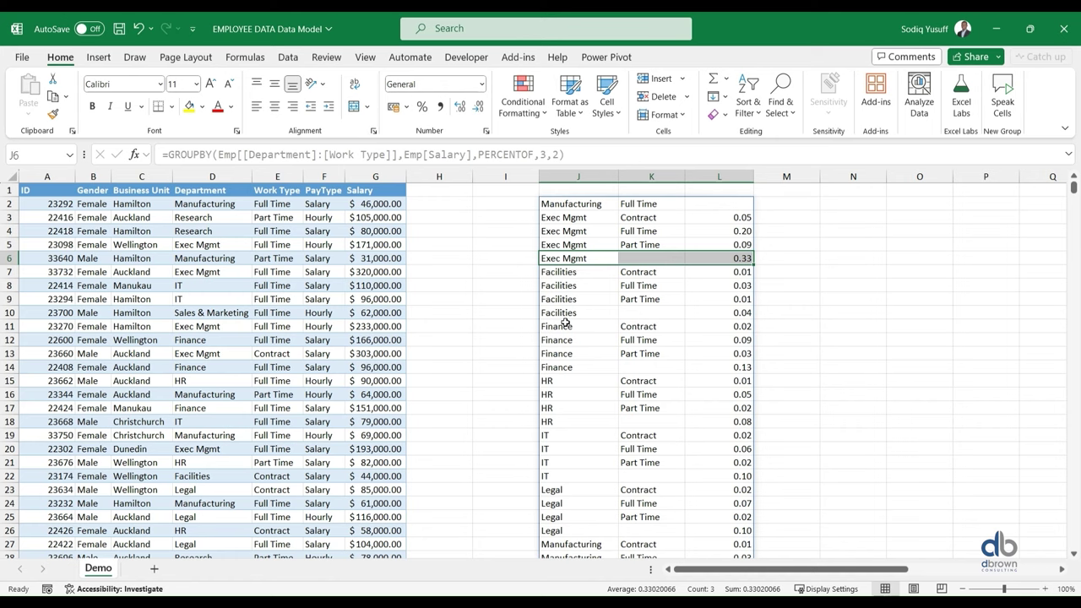
{"action": "left_click", "coordinate": [678, 314]}
{"action": "left_click_drag", "start_coordinate": [574, 312], "coordinate": [741, 313]}
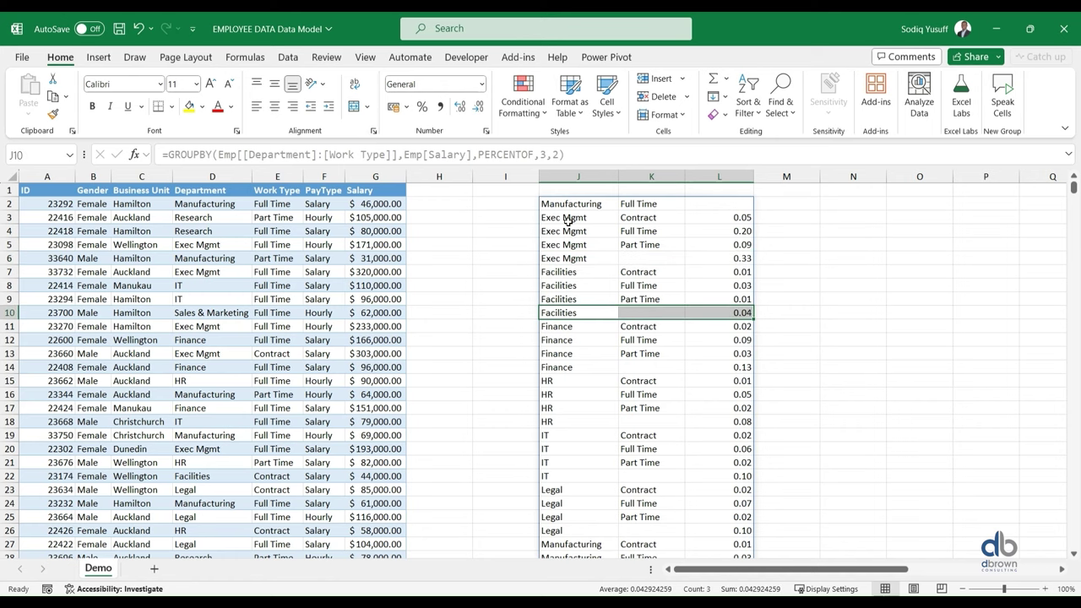
{"action": "left_click", "coordinate": [563, 204]}
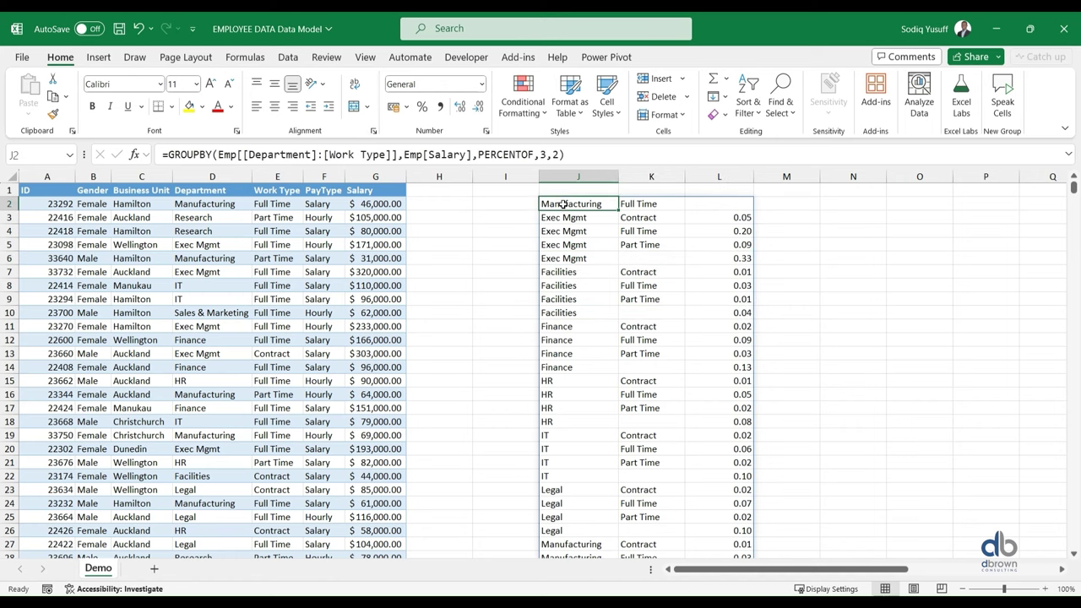
{"action": "left_click", "coordinate": [532, 155]}
- Swap PERCENTOF back to SUM so the summary shows salary totals with subtotals
{"action": "key", "text": "BackSpace"}
{"action": "key", "text": "BackSpace"}
{"action": "key", "text": "BackSpace"}
{"action": "key", "text": "BackSpace"}
{"action": "key", "text": "BackSpace"}
{"action": "key", "text": "BackSpace"}
{"action": "key", "text": "BackSpace"}
{"action": "key", "text": "BackSpace"}
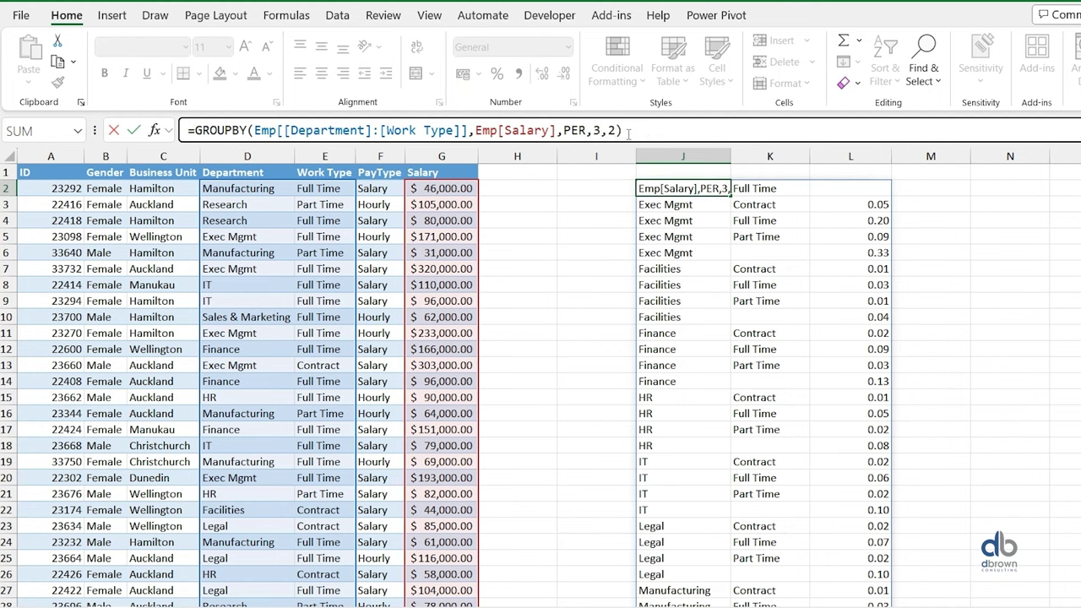
{"action": "key", "text": "BackSpace"}
{"action": "type", "text": "s"}
{"action": "key", "text": "Tab"}
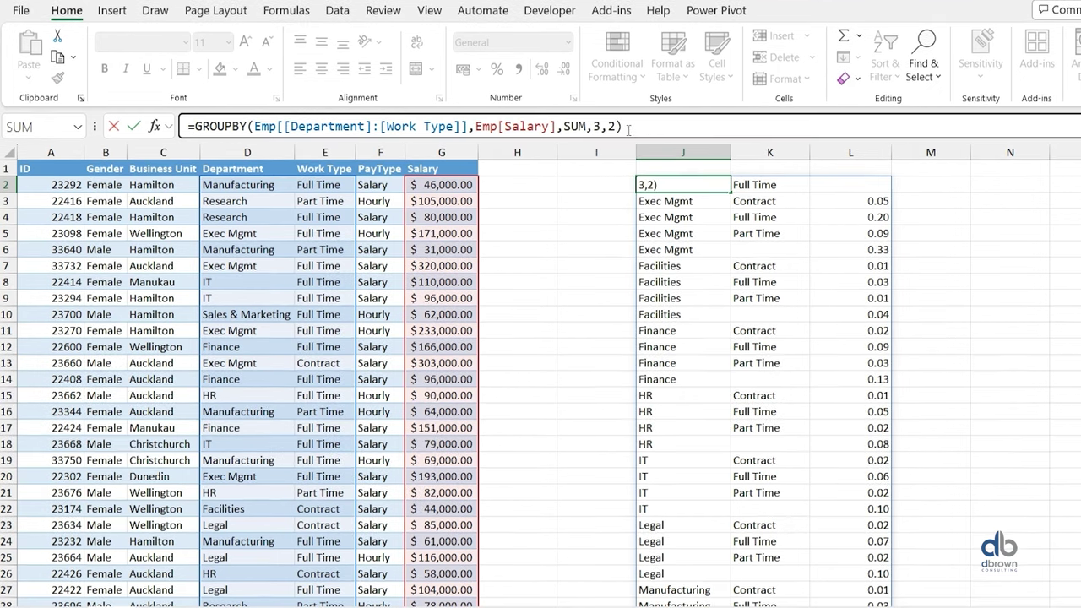
{"action": "key", "text": "Return"}
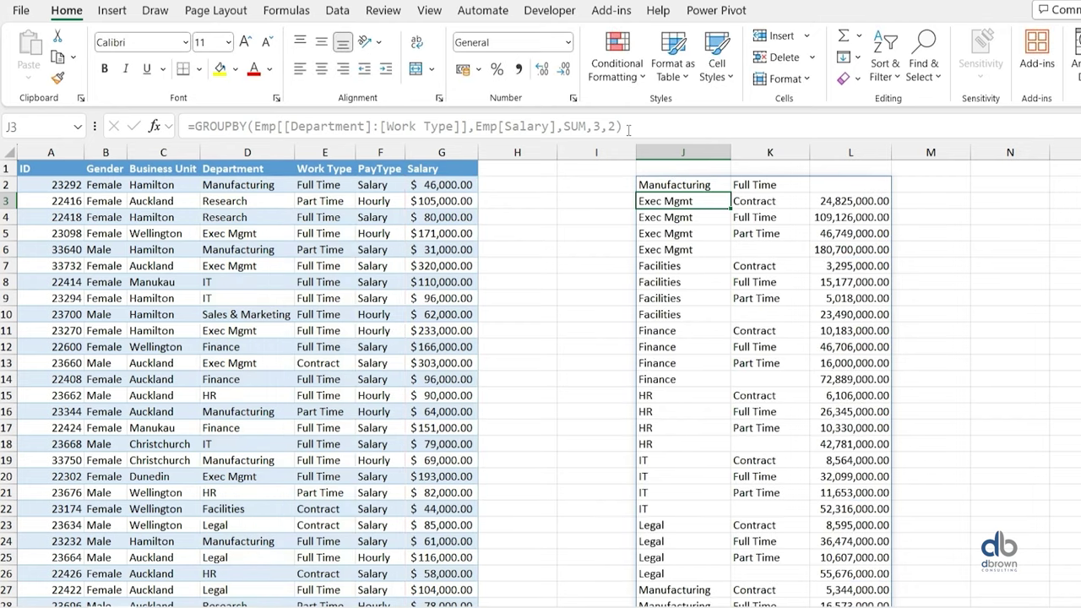
{"action": "left_click", "coordinate": [662, 186]}
{"action": "left_click", "coordinate": [633, 127]}
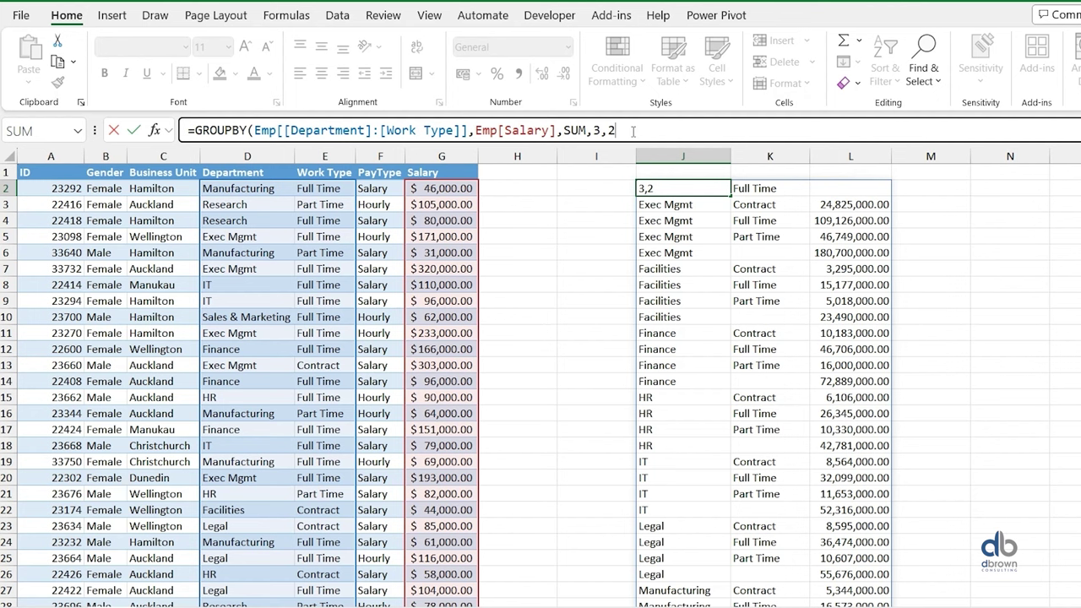
- Add a sort_order argument of 1 so the formula ends SUM,3,2,1
{"action": "type", "text": ","}
{"action": "type", "text": "2"}
{"action": "key", "text": "BackSpace"}
{"action": "type", "text": "3"}
{"action": "key", "text": "BackSpace"}
{"action": "type", "text": "1)"}
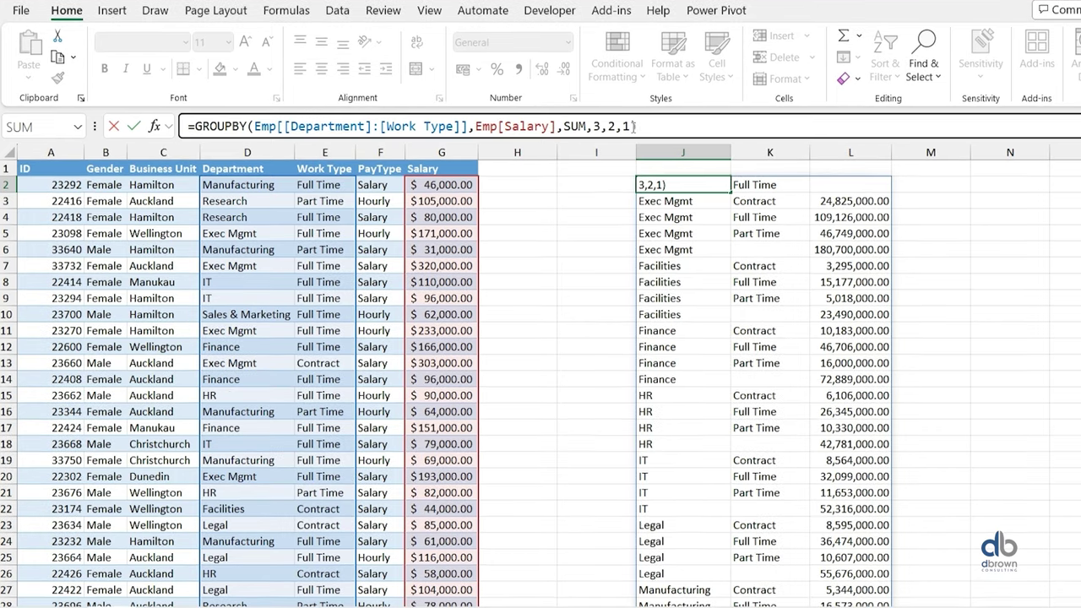
{"action": "key", "text": "Return"}
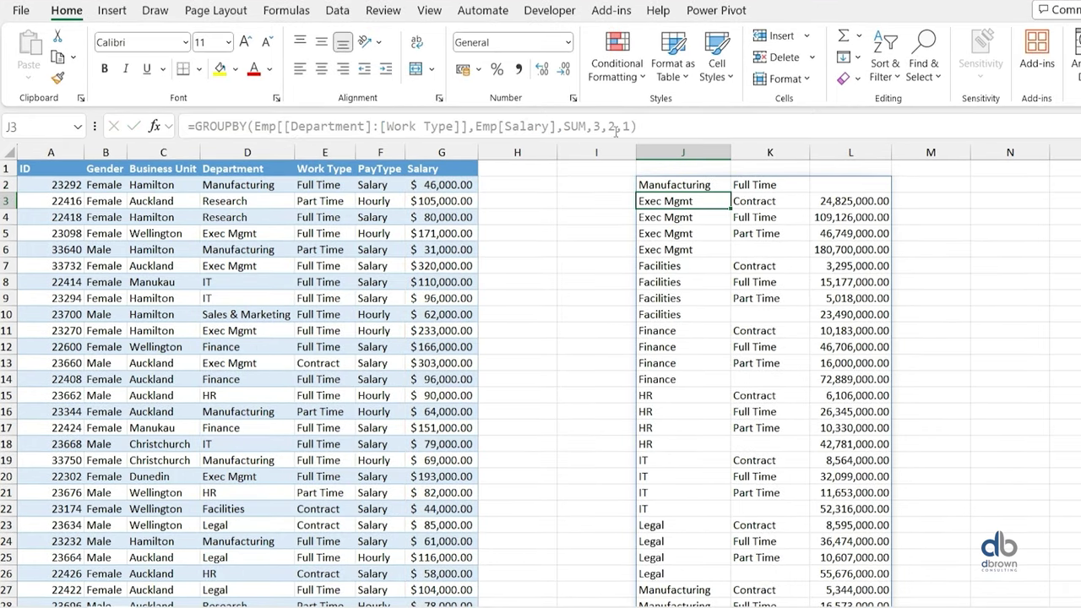
{"action": "left_click", "coordinate": [648, 184]}
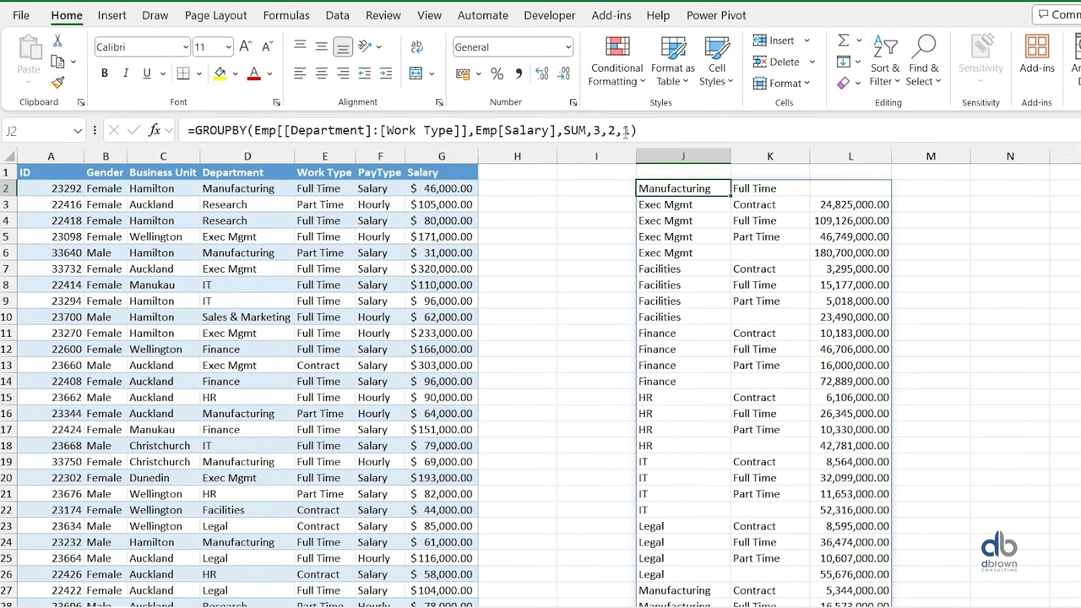
- Change the sort order to -1 so departments sort descending, Sales & Marketing first
{"action": "left_click", "coordinate": [625, 126]}
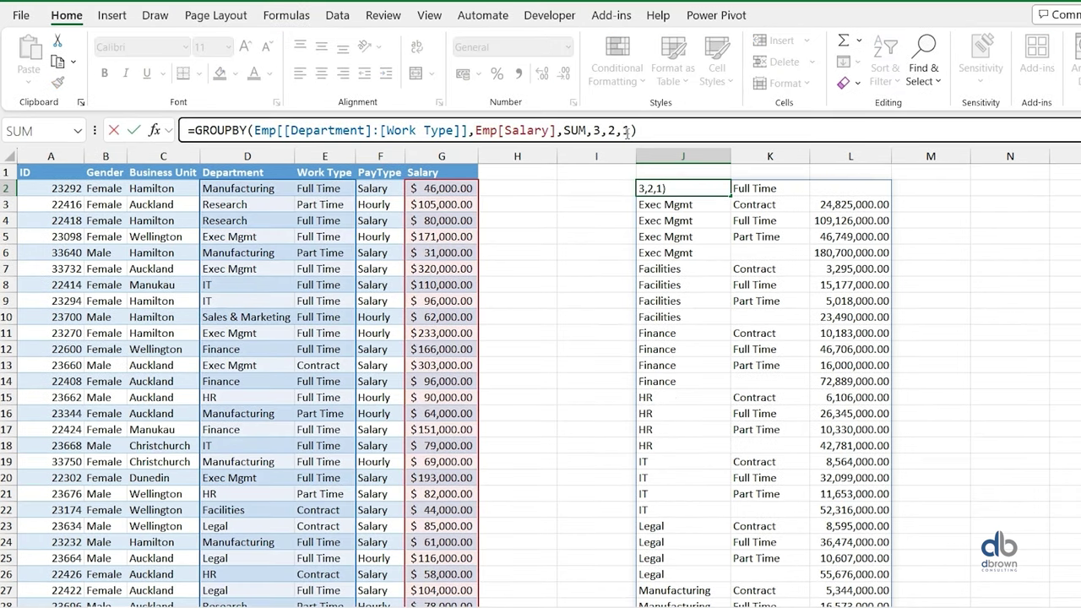
{"action": "type", "text": "-"}
{"action": "key", "text": "Return"}
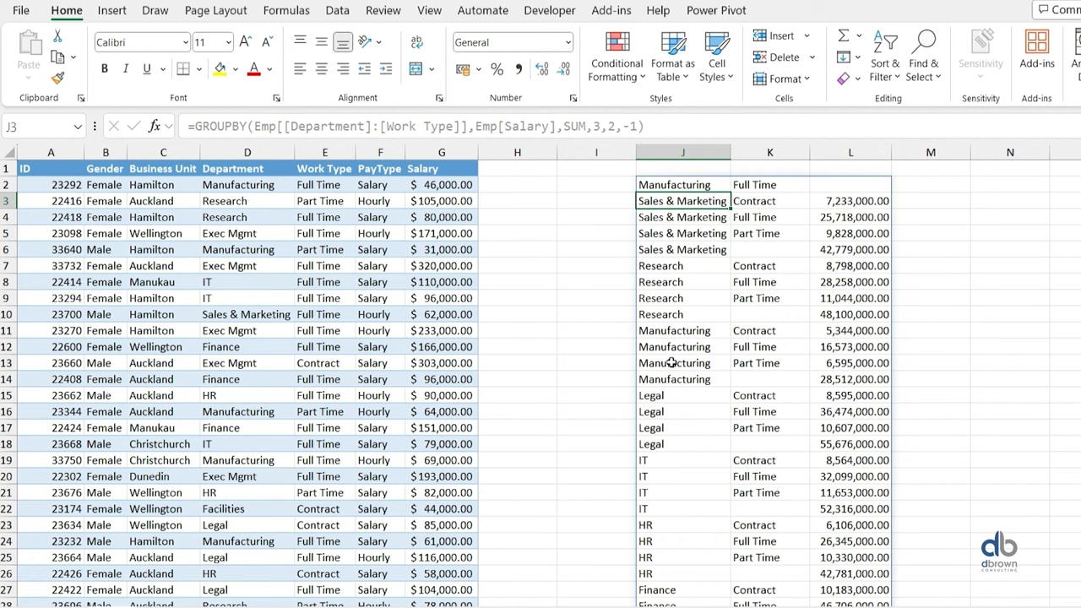
{"action": "left_click", "coordinate": [655, 186]}
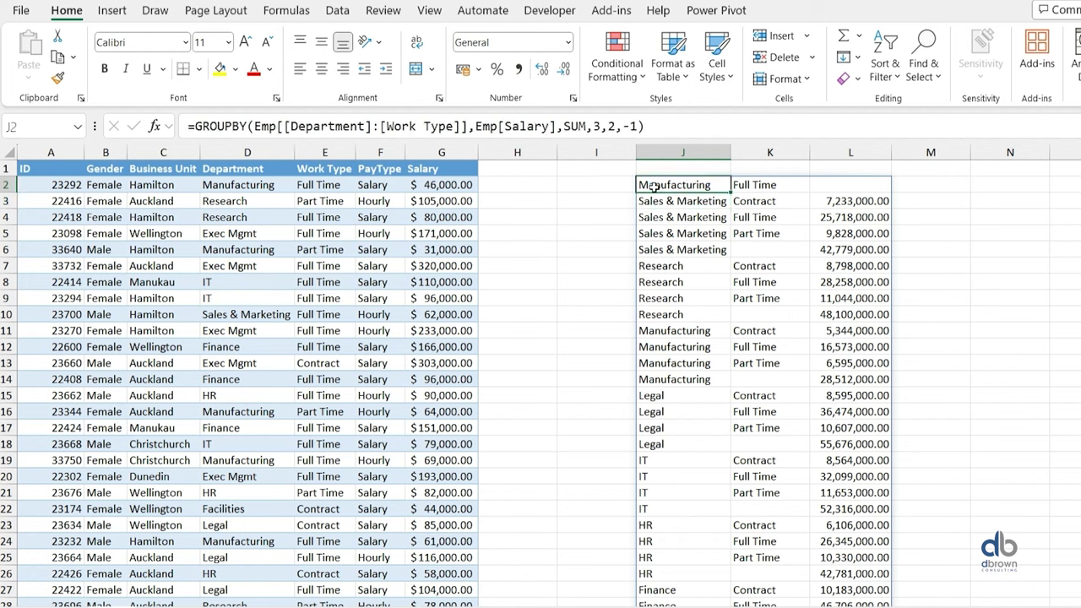
{"action": "left_click", "coordinate": [650, 126]}
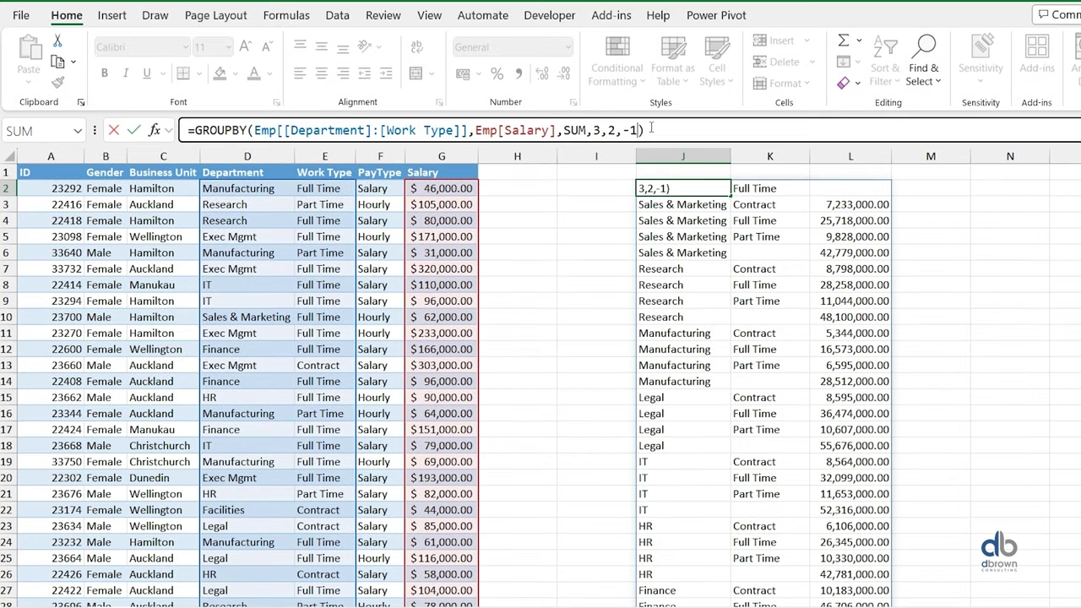
- Change the sort order to -3 to sort by summed salary, largest first, leaving room for another argument
{"action": "key", "text": "BackSpace"}
{"action": "key", "text": "BackSpace"}
{"action": "type", "text": "3)"}
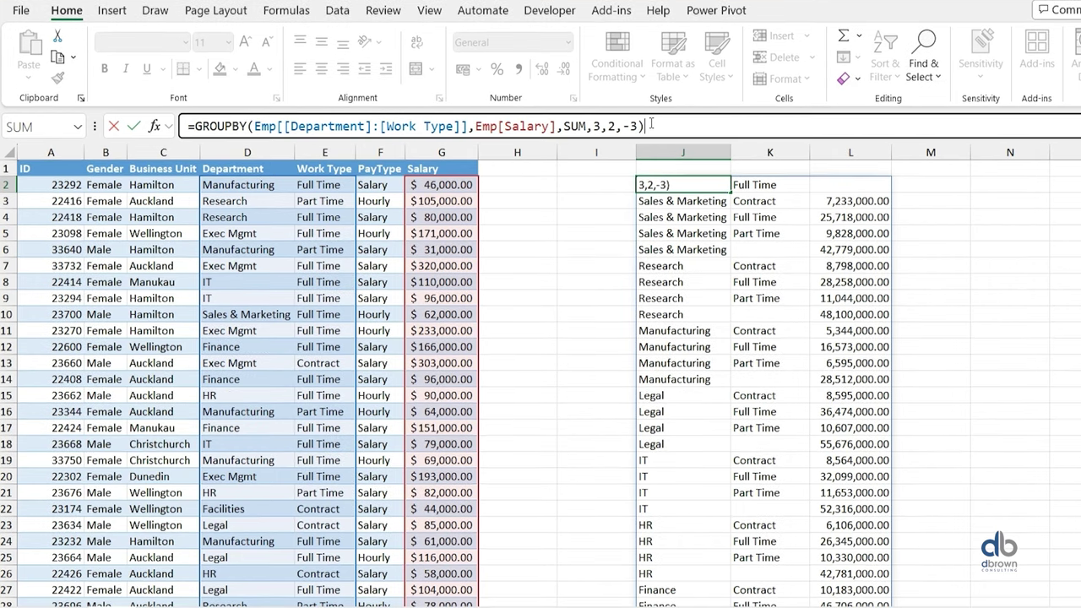
{"action": "key", "text": "Return"}
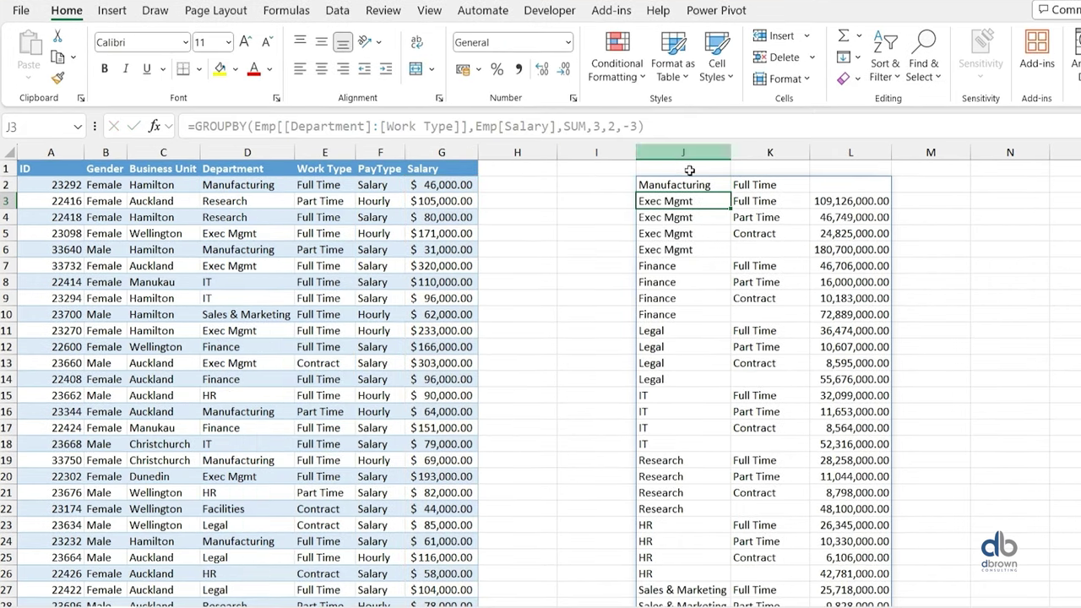
{"action": "left_click", "coordinate": [687, 183]}
{"action": "left_click", "coordinate": [671, 130]}
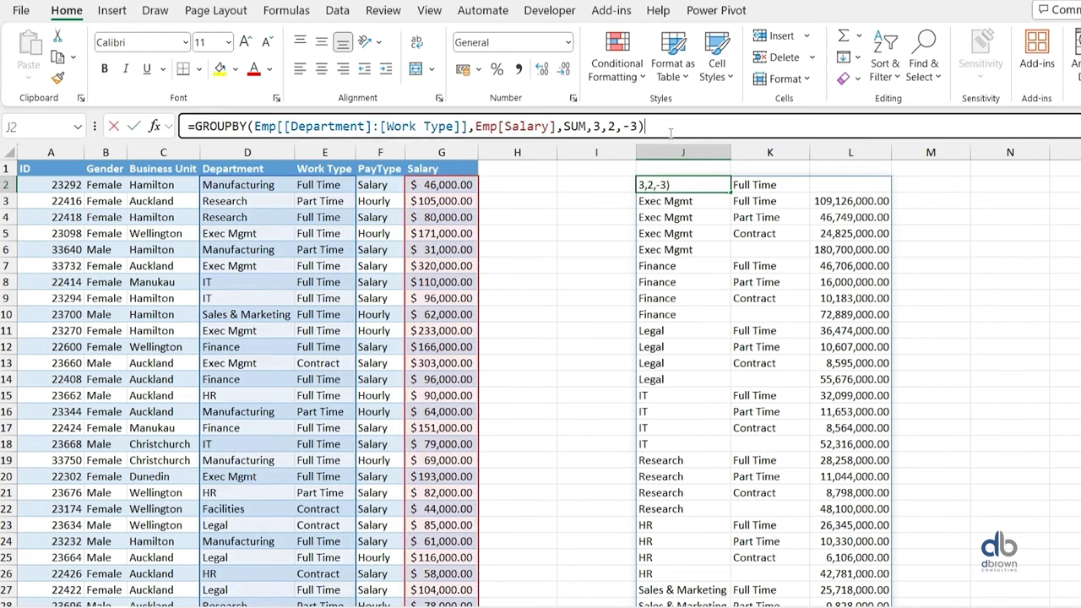
{"action": "key", "text": "BackSpace"}
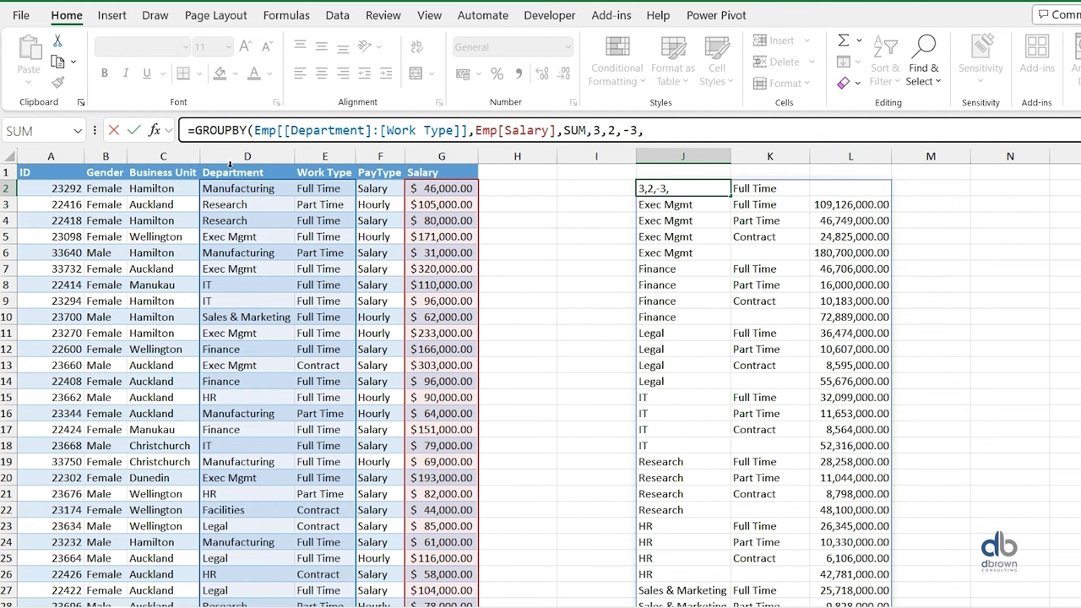
- Add the filter Emp[Department]="Finance" so only Finance rows and their 72,889,000.00 total show
{"action": "left_click", "coordinate": [230, 164]}
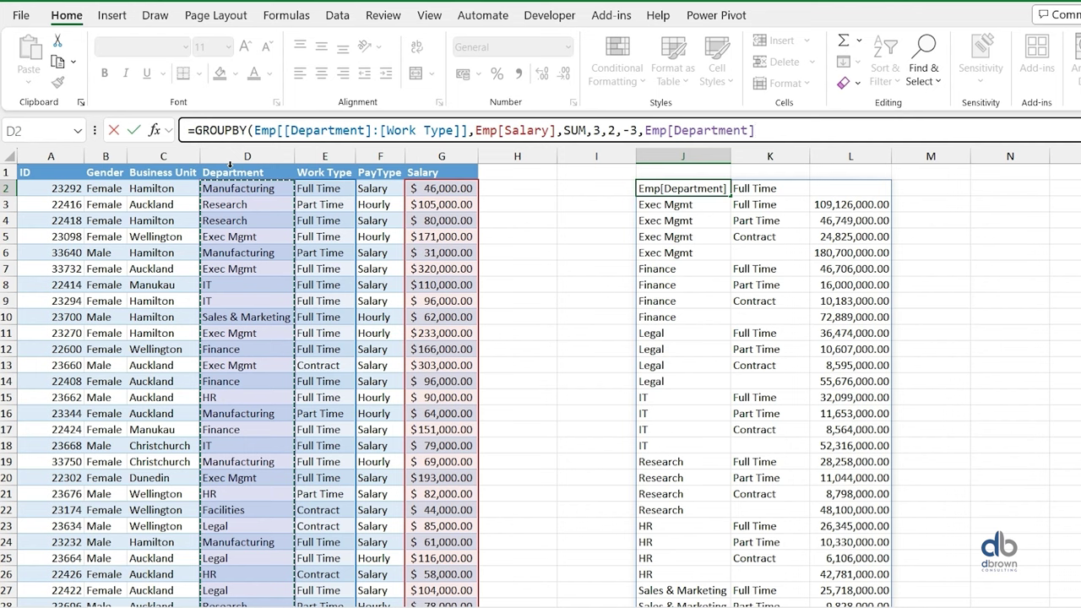
{"action": "type", "text": "="}
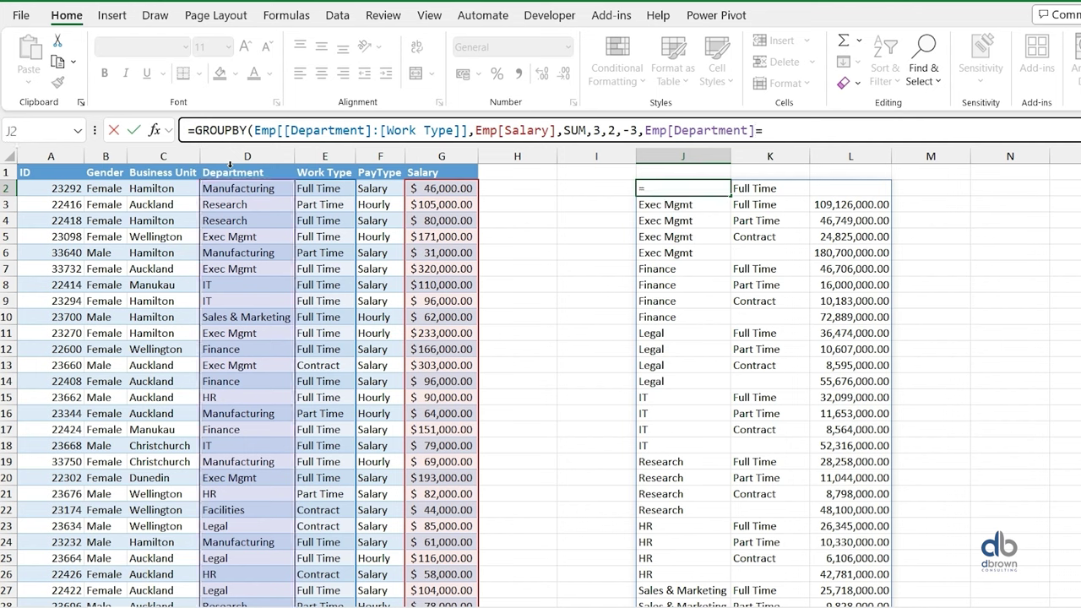
{"action": "type", "text": "\"Finance\")"}
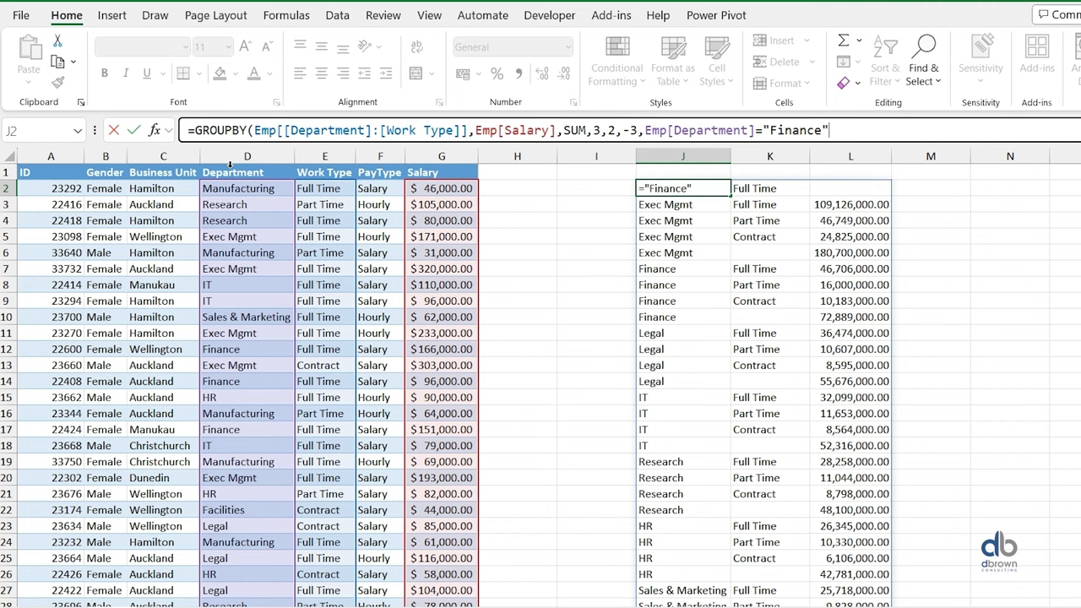
{"action": "key", "text": "Return"}
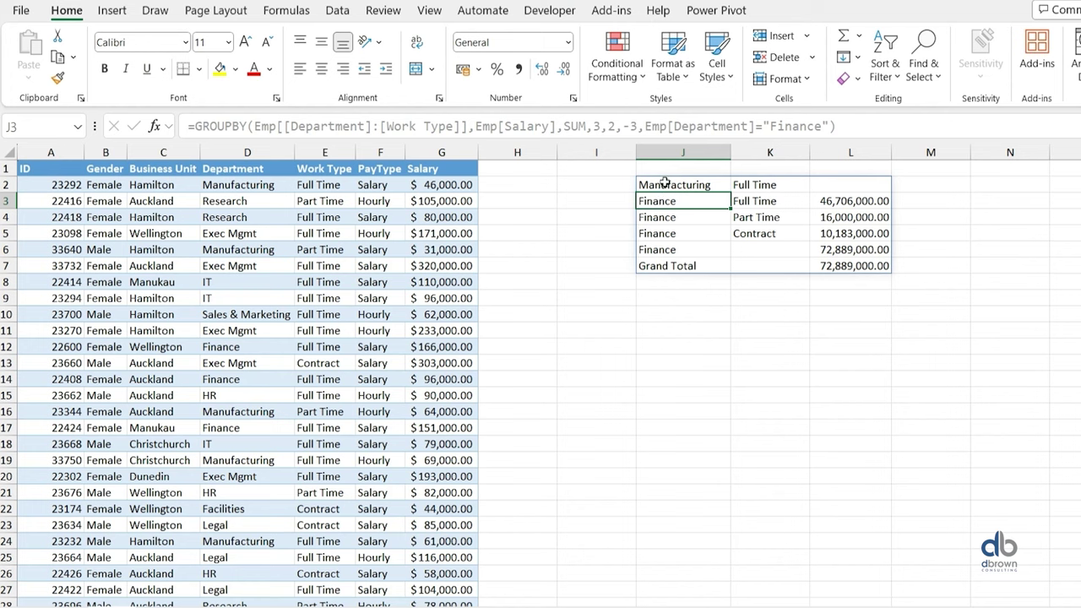
{"action": "left_click", "coordinate": [658, 186]}
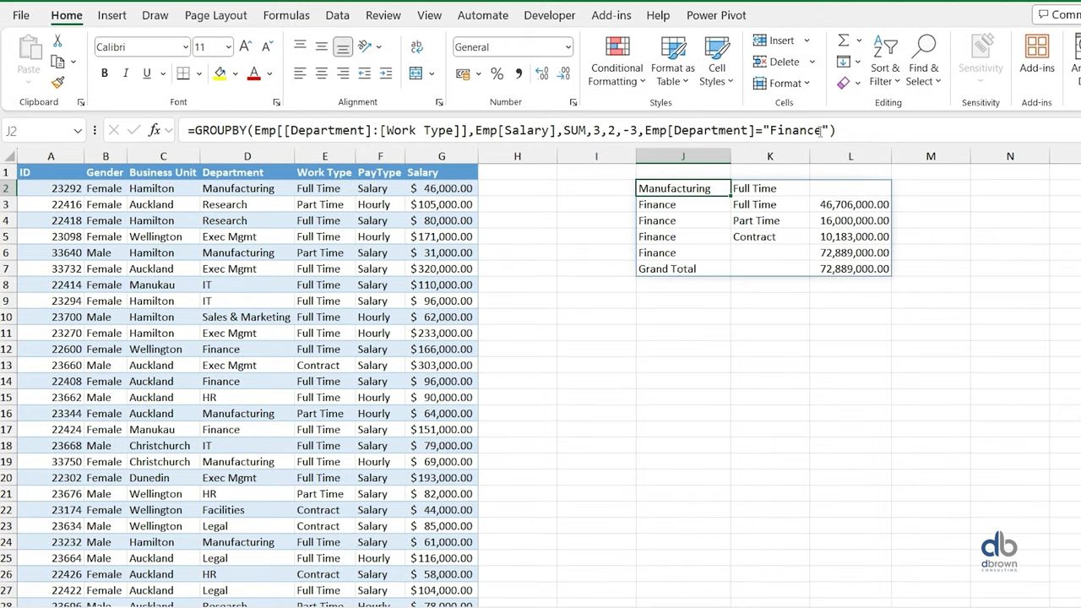
- Change the GROUPBY filter condition from Finance to "Legal"
{"action": "left_click", "coordinate": [820, 126]}
{"action": "left_click_drag", "start_coordinate": [820, 127], "coordinate": [771, 127]}
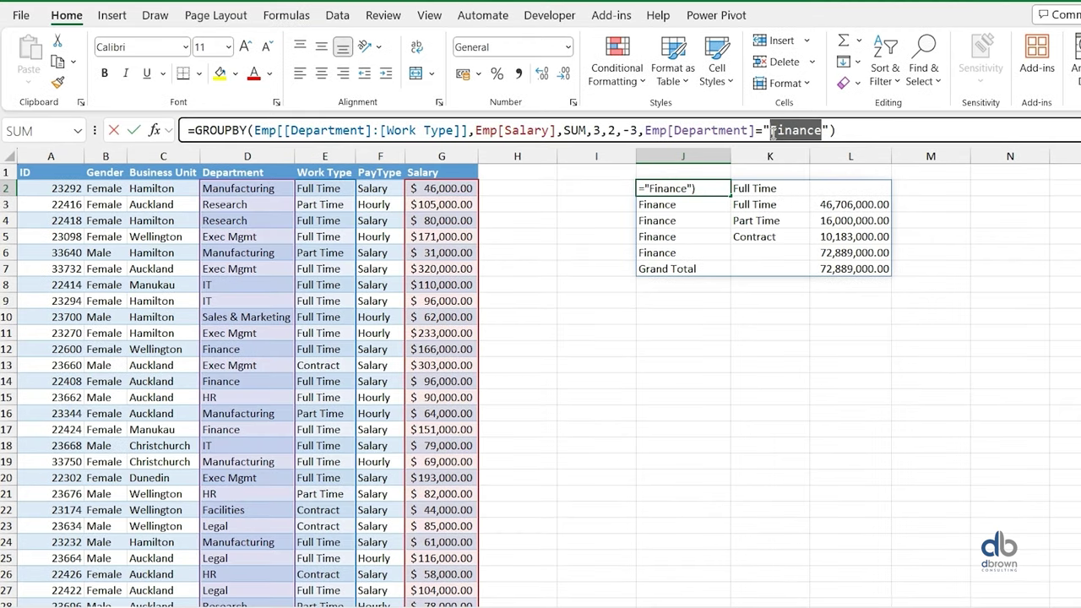
{"action": "type", "text": "Leha"}
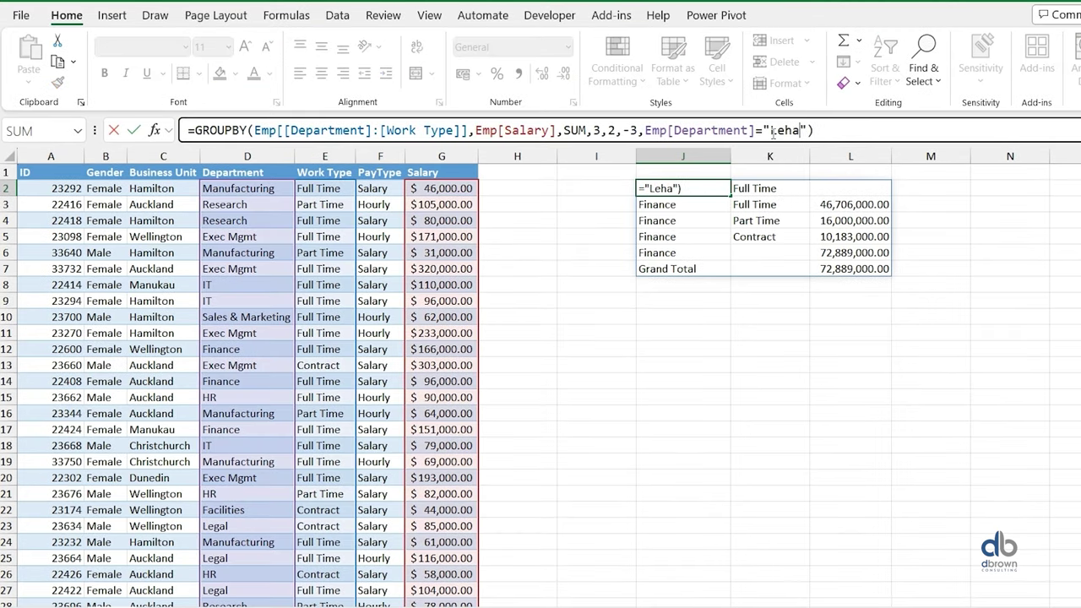
{"action": "key", "text": "BackSpace"}
{"action": "key", "text": "BackSpace"}
{"action": "type", "text": "gal"}
{"action": "key", "text": "Return"}
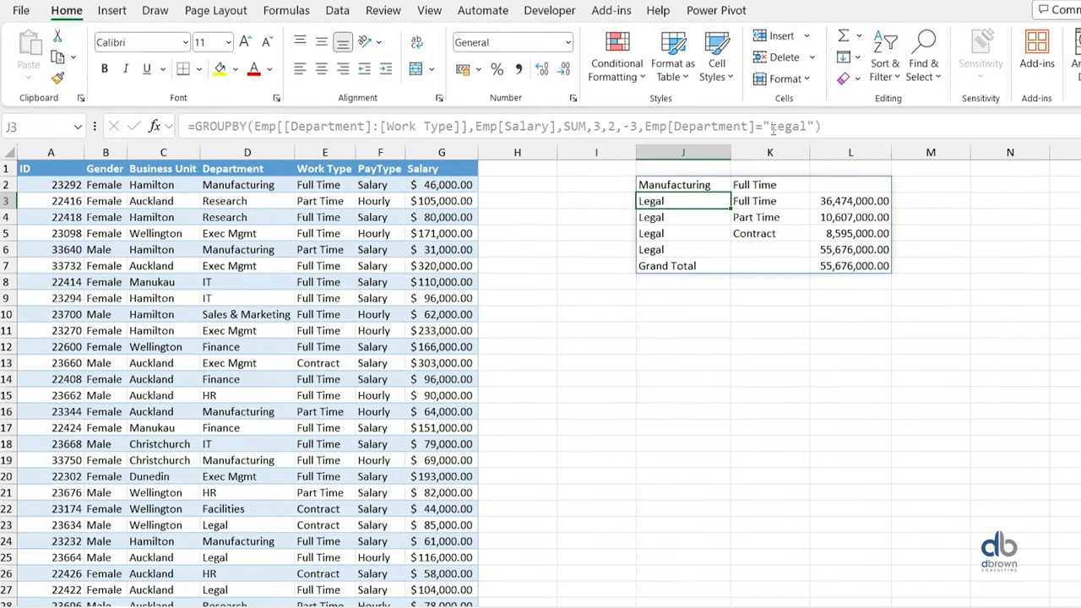
- Turn the filter into Emp[Department]<>"Legal" so Legal is excluded from the summary
{"action": "left_click", "coordinate": [692, 186]}
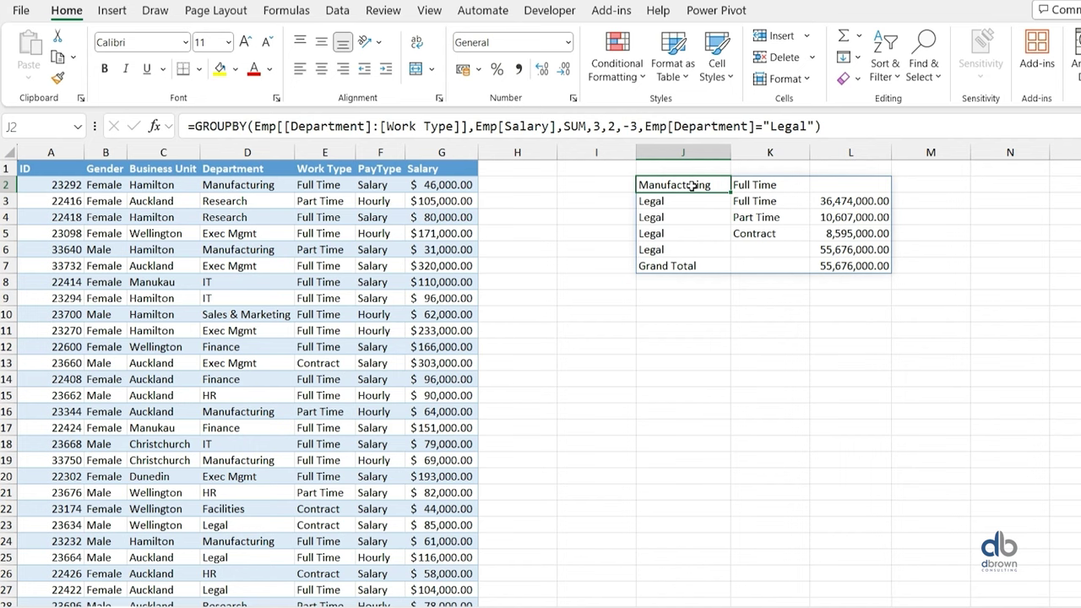
{"action": "left_click", "coordinate": [761, 128]}
{"action": "key", "text": "BackSpace"}
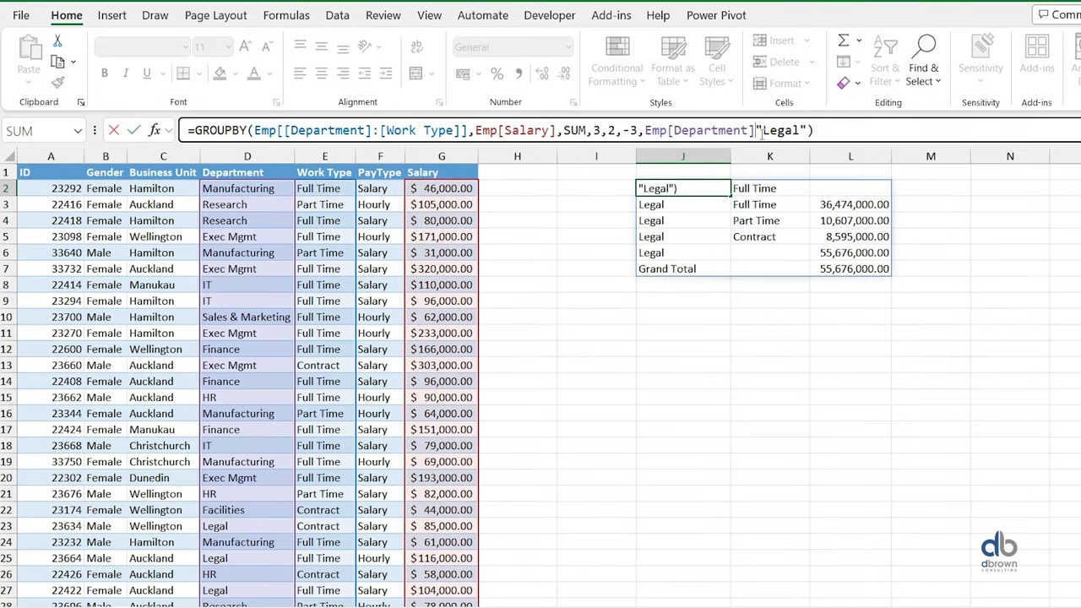
{"action": "type", "text": "<>"}
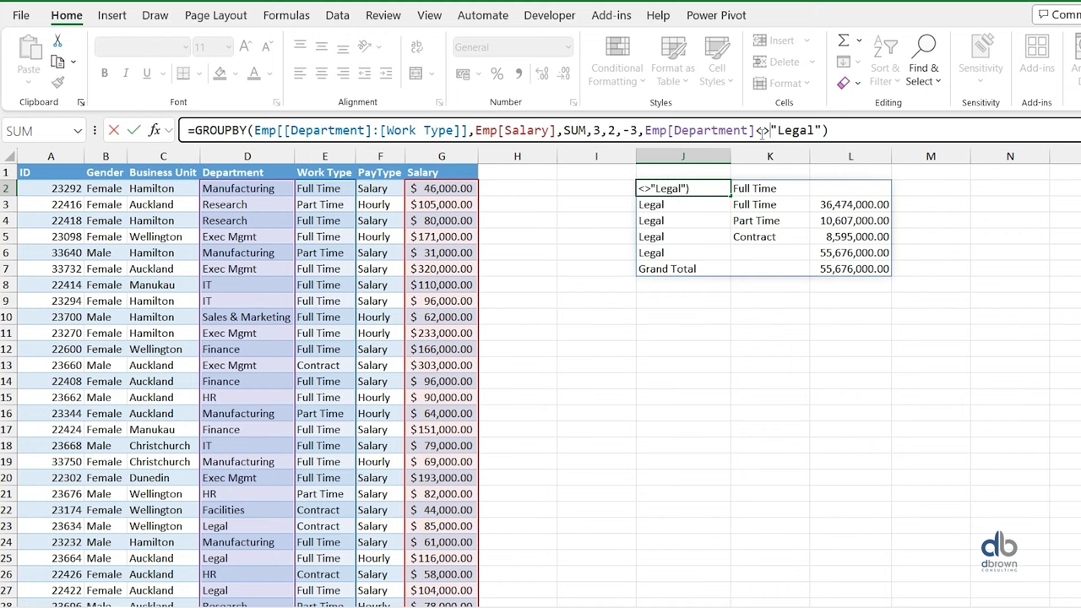
{"action": "key", "text": "Return"}
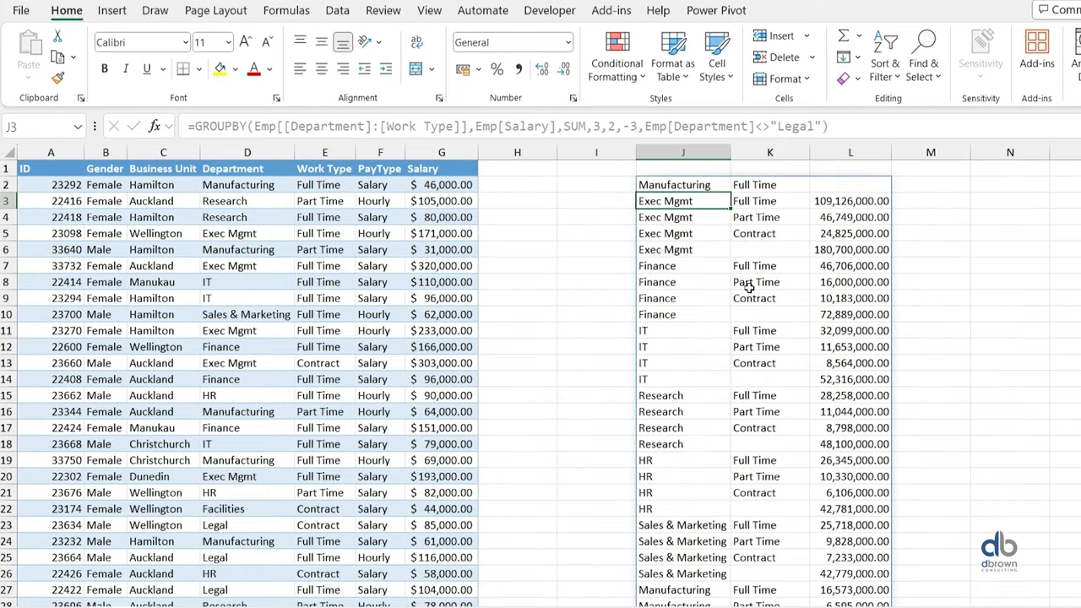
{"action": "scroll", "coordinate": [726, 285], "scroll_direction": "down", "scroll_amount": 5}
{"action": "scroll", "coordinate": [709, 287], "scroll_direction": "up", "scroll_amount": 5}
{"action": "left_click", "coordinate": [679, 184]}
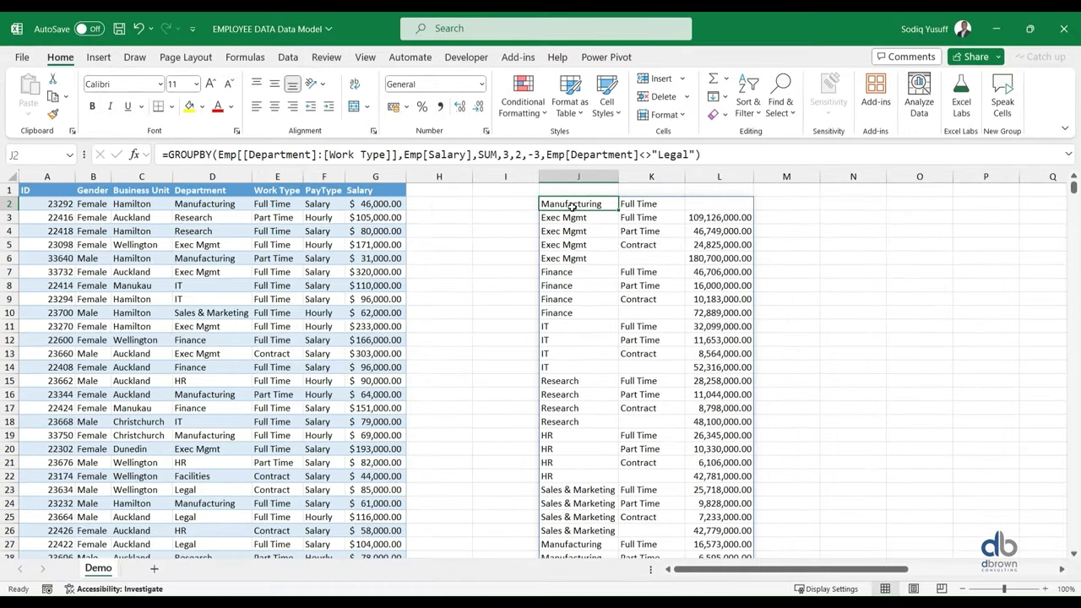